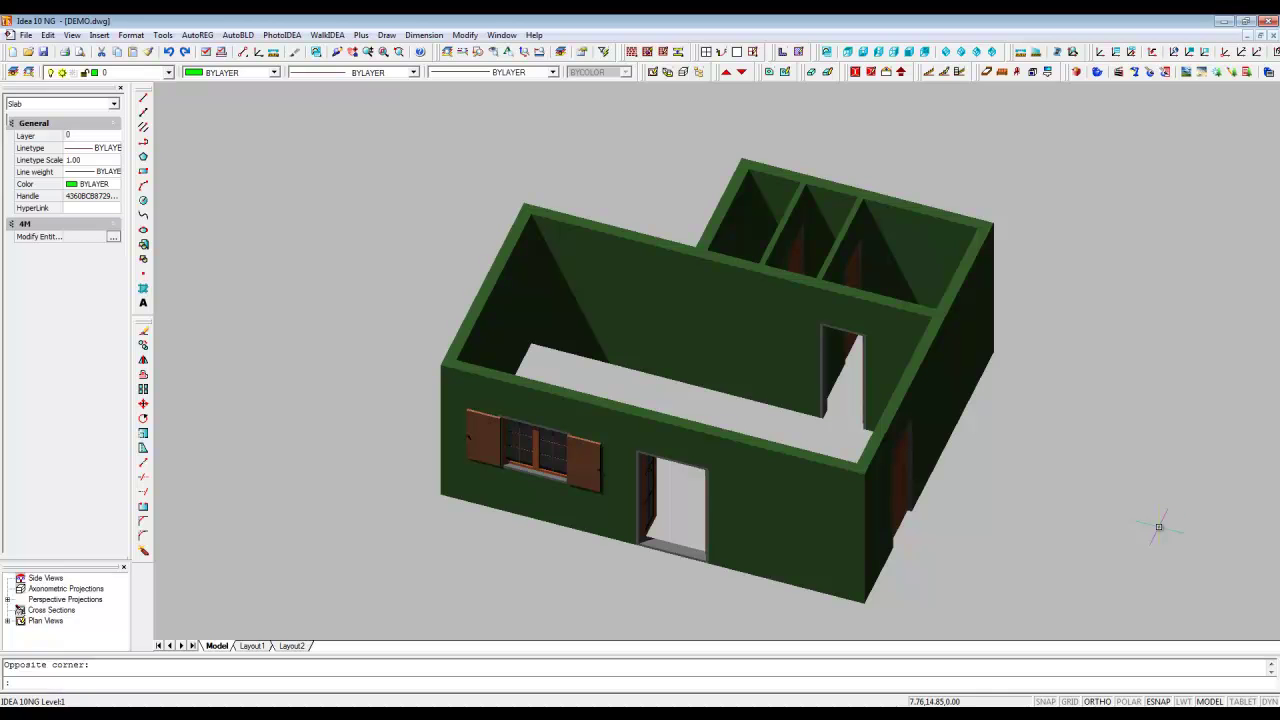
- Show the house as a wireframe from the -1,-1,1 corner viewpoint
left_click(946, 53)
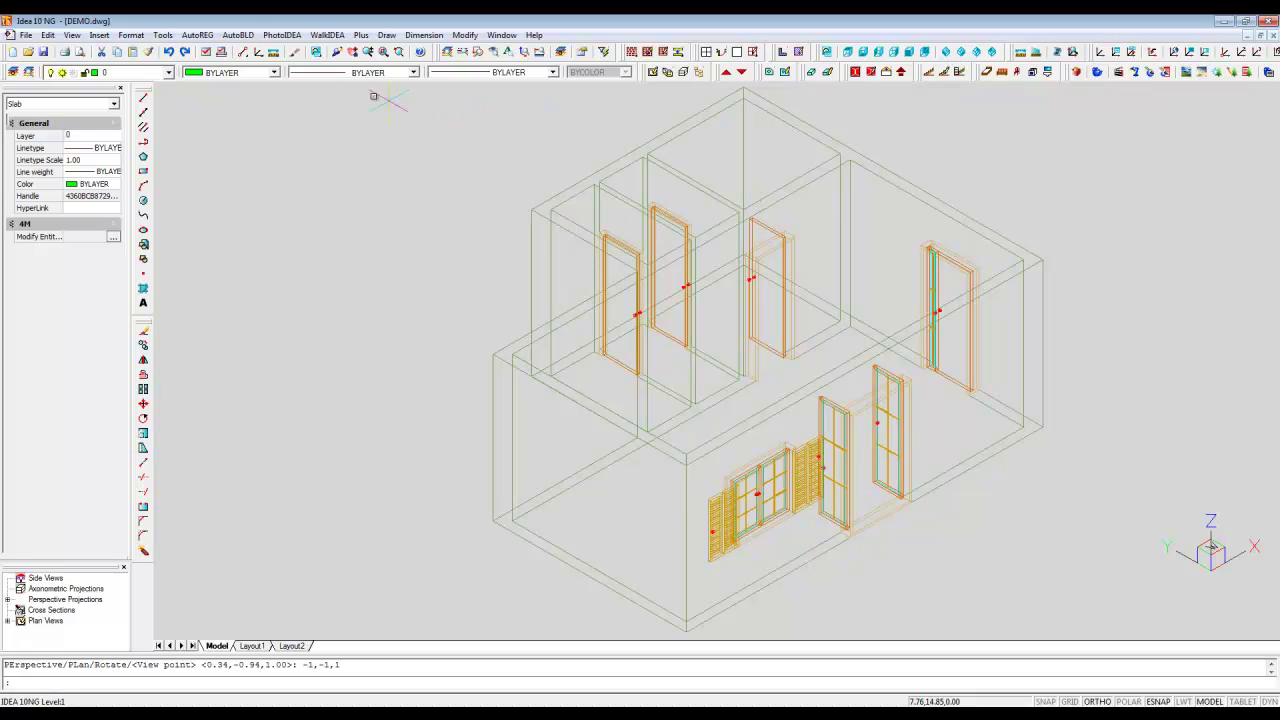
left_click(237, 34)
mouse_move(222, 136)
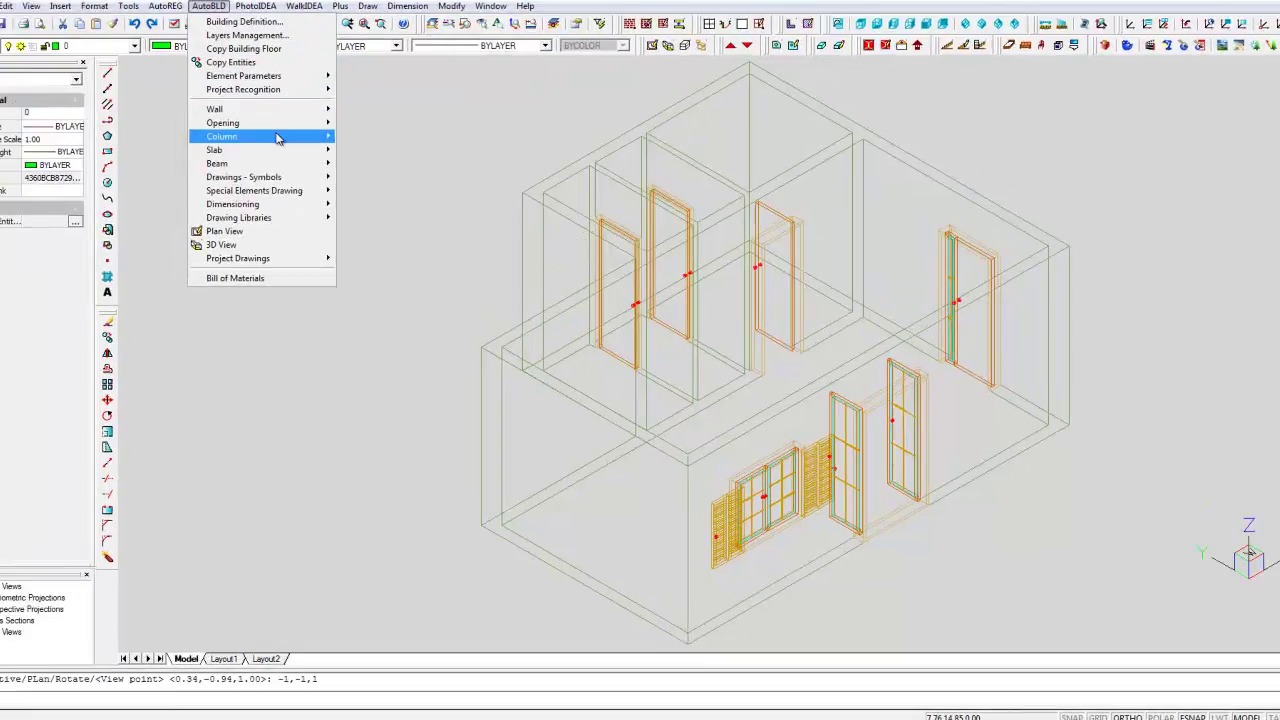
- Configure an orthogonal 0.60 × 0.40 column with Conc10 hatch and 11 WHITE MAT colour
left_click(276, 36)
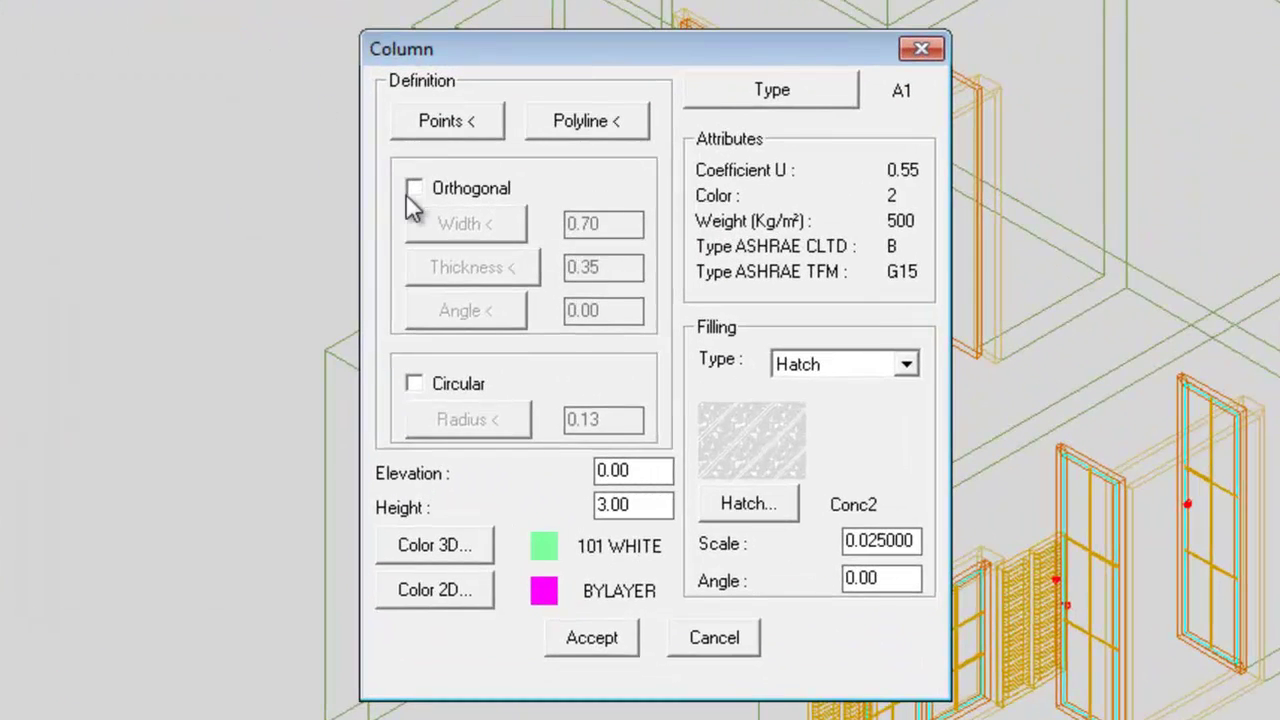
left_click(478, 208)
left_click(625, 225)
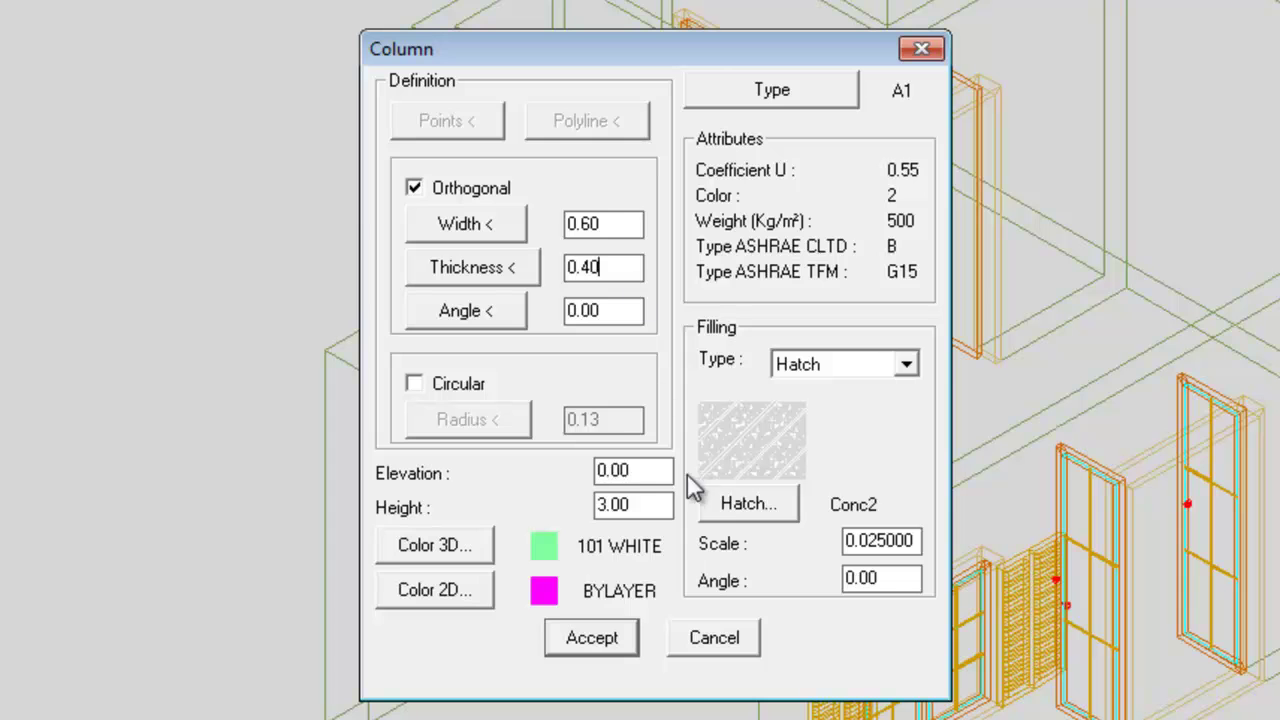
left_click(727, 512)
left_click(718, 475)
left_click(705, 553)
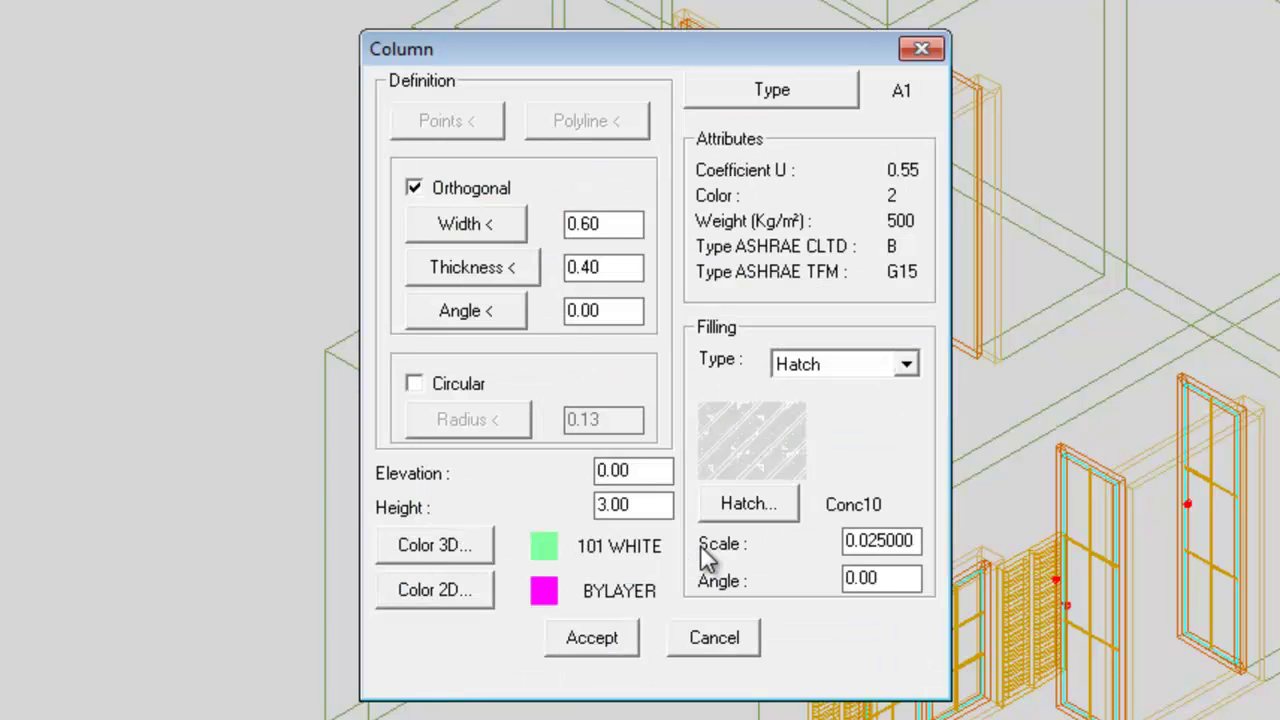
left_click(466, 548)
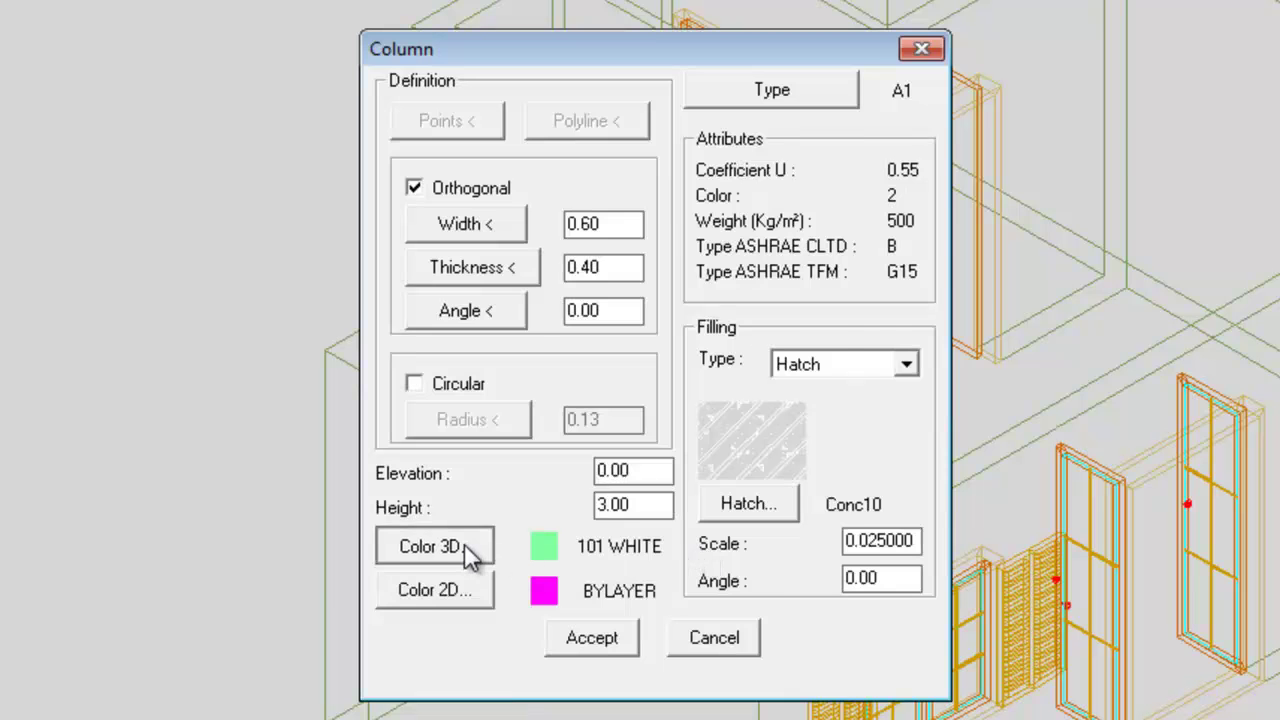
left_click_drag(996, 373, 1001, 254)
left_click(900, 328)
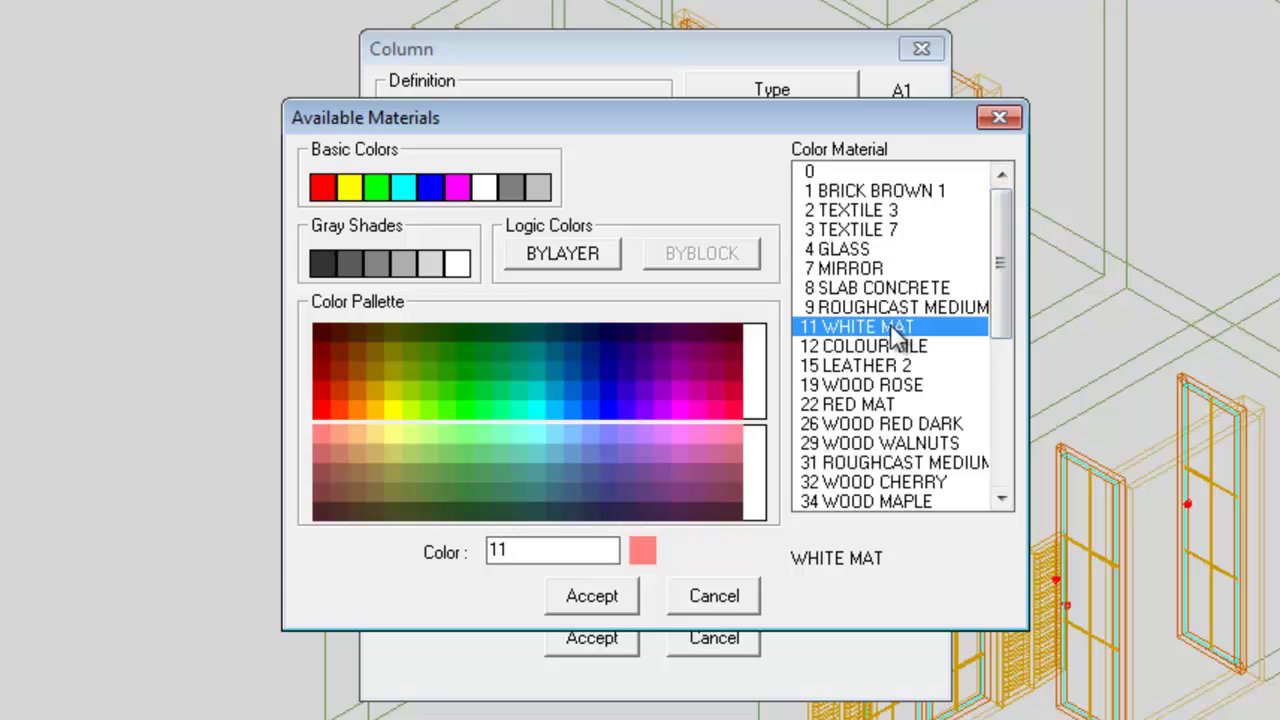
left_click(608, 594)
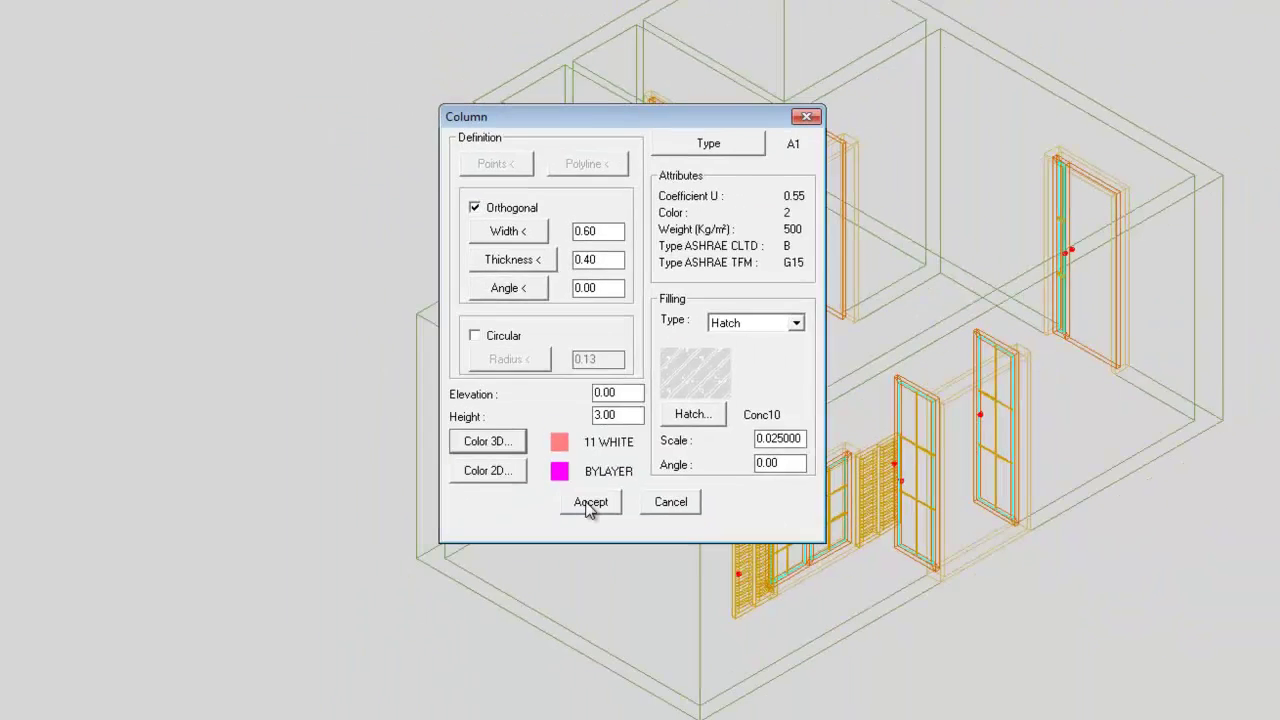
left_click(592, 637)
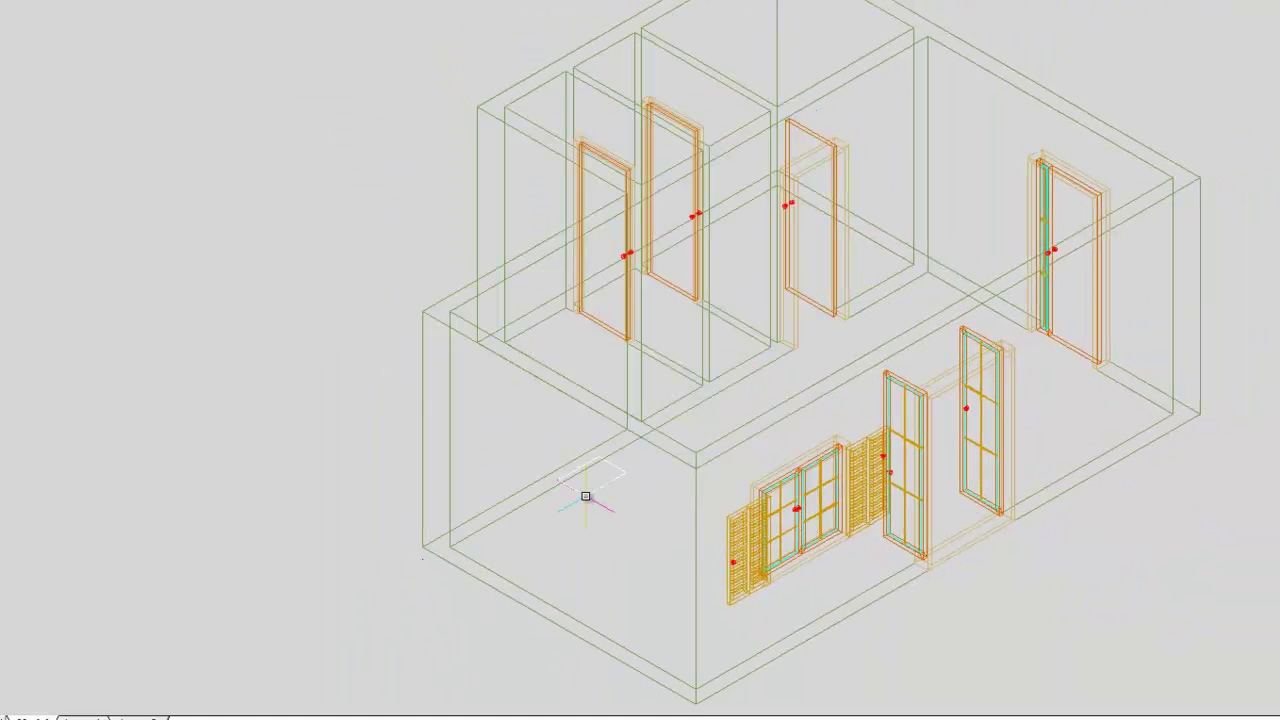
- Place a column at the room's front corner and copy it to the left corner
left_click(697, 687)
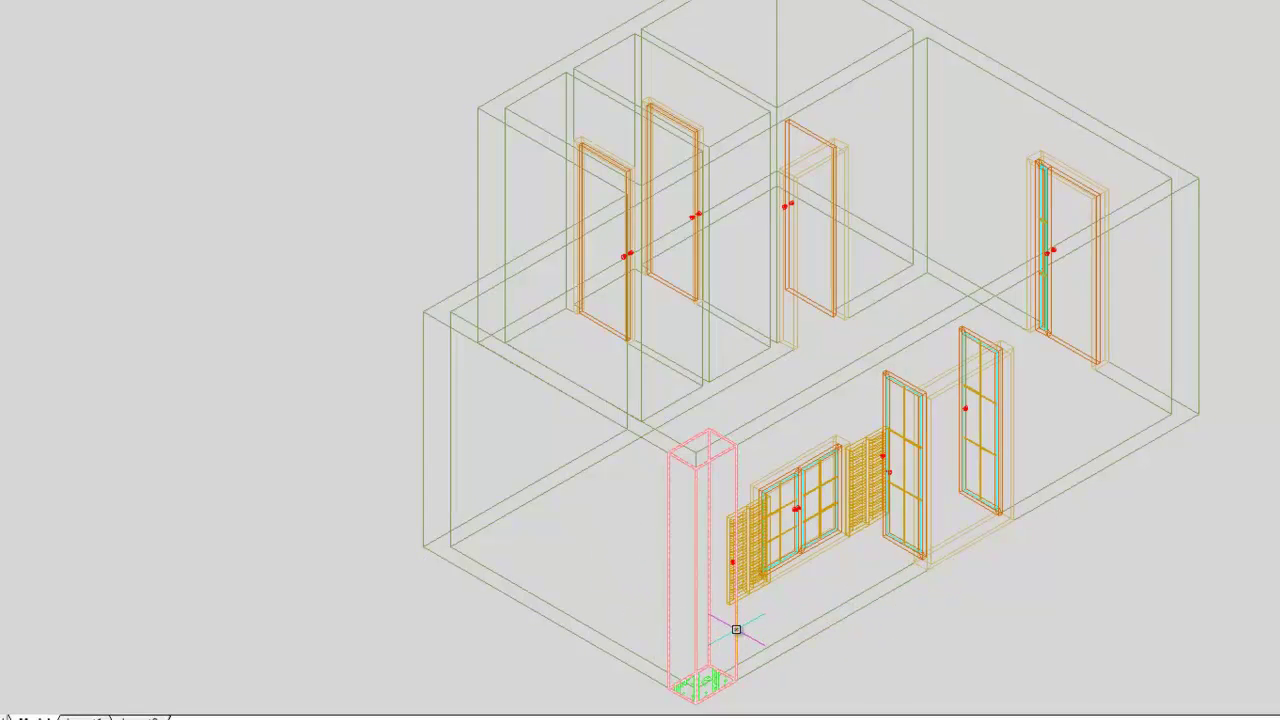
left_click(737, 629)
left_click(143, 344)
left_click(670, 616)
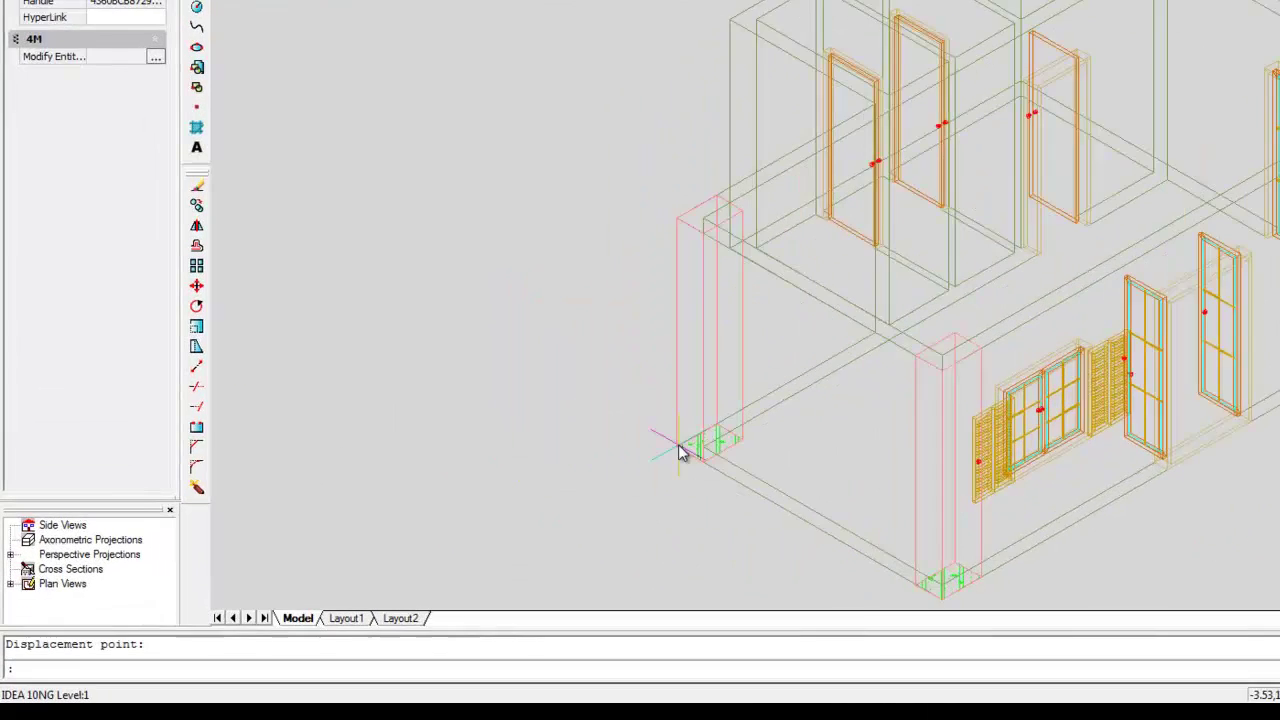
left_click(515, 514)
- Stretch the copied column 0.7 along the wall by moving two corners @0.7,0
left_click(737, 414)
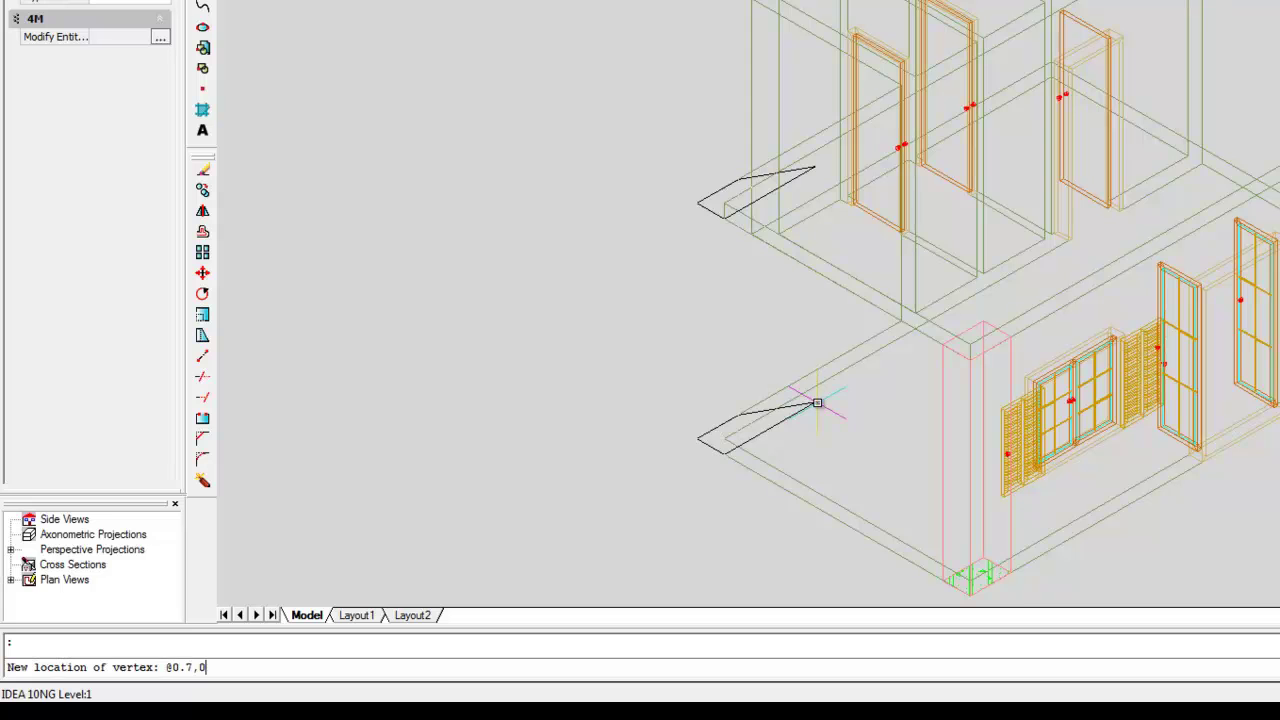
key("Return")
left_click(737, 414)
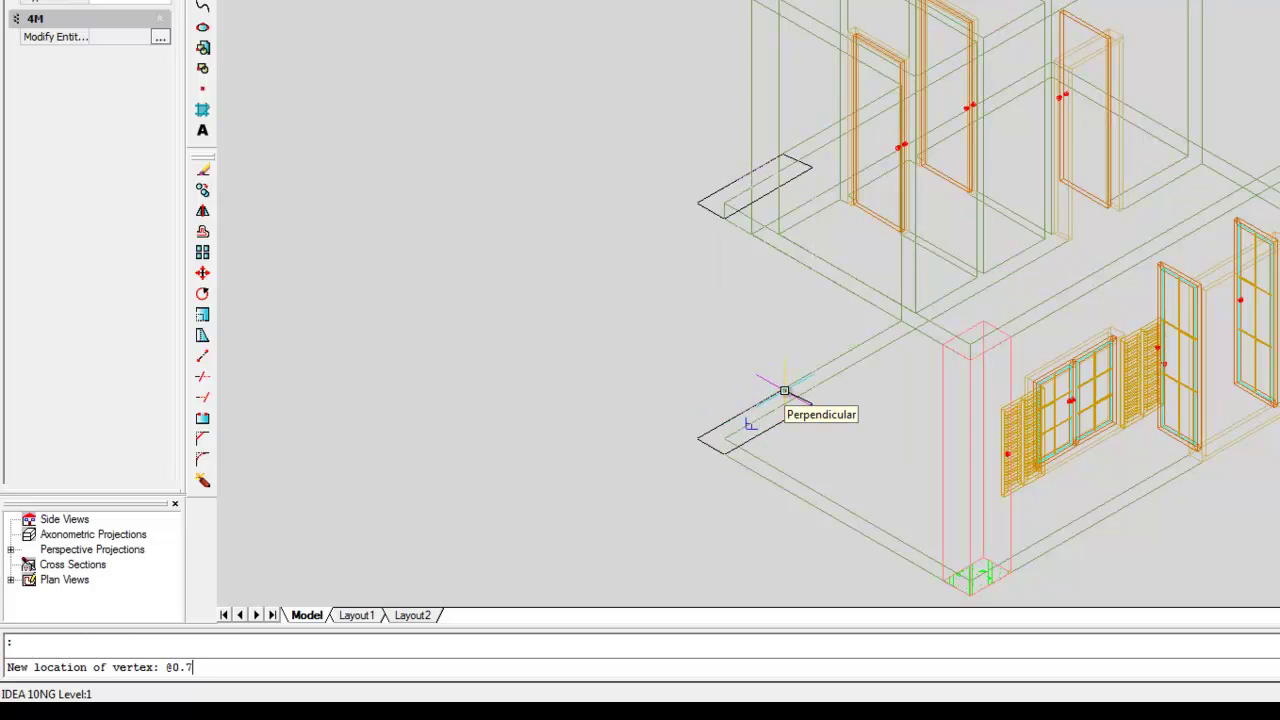
key("Return")
key("Escape")
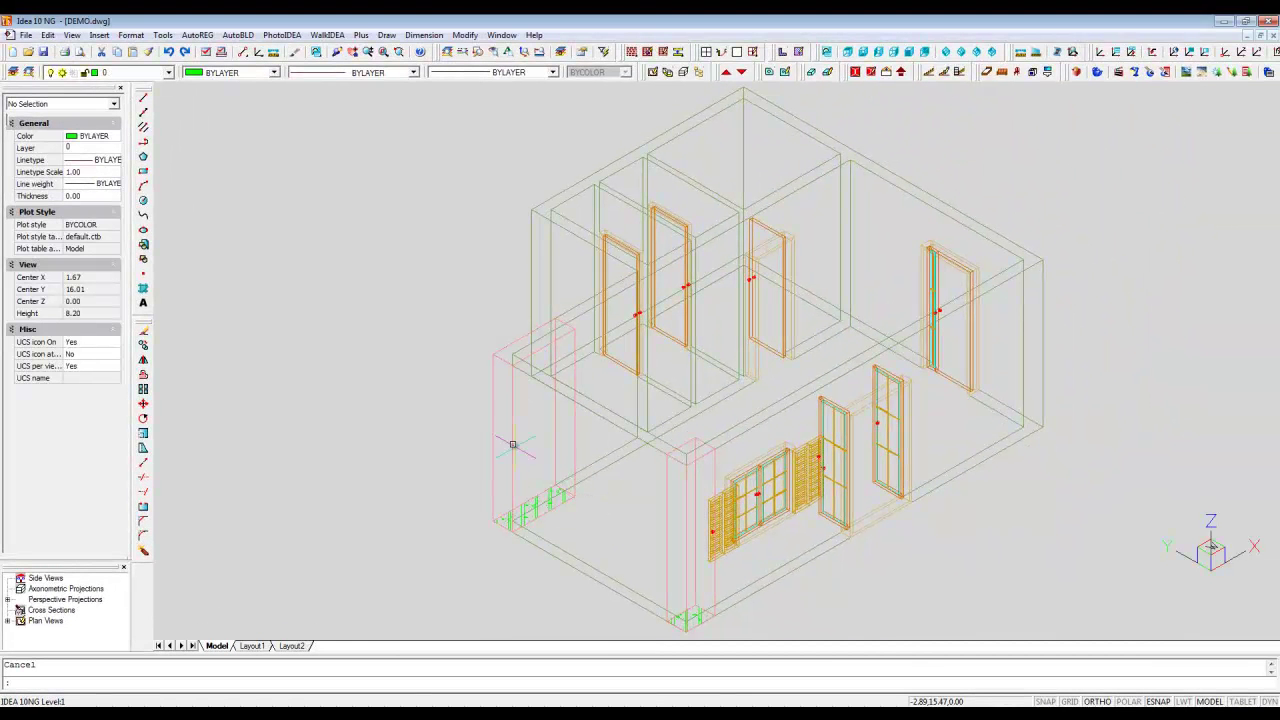
- Draw an L-shaped polyline in the right corner using points @0,0.9 and @-0.3,0
left_click(145, 146)
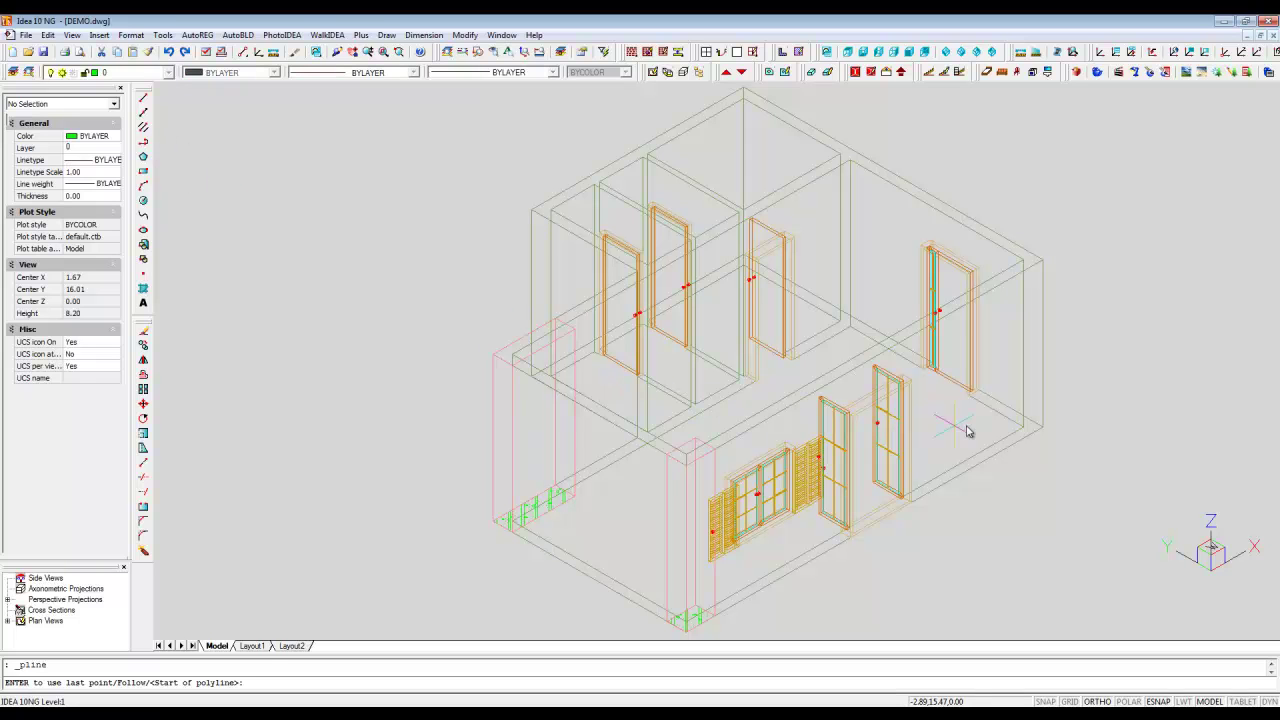
left_click(1028, 425)
type("80,0.9")
key("Return")
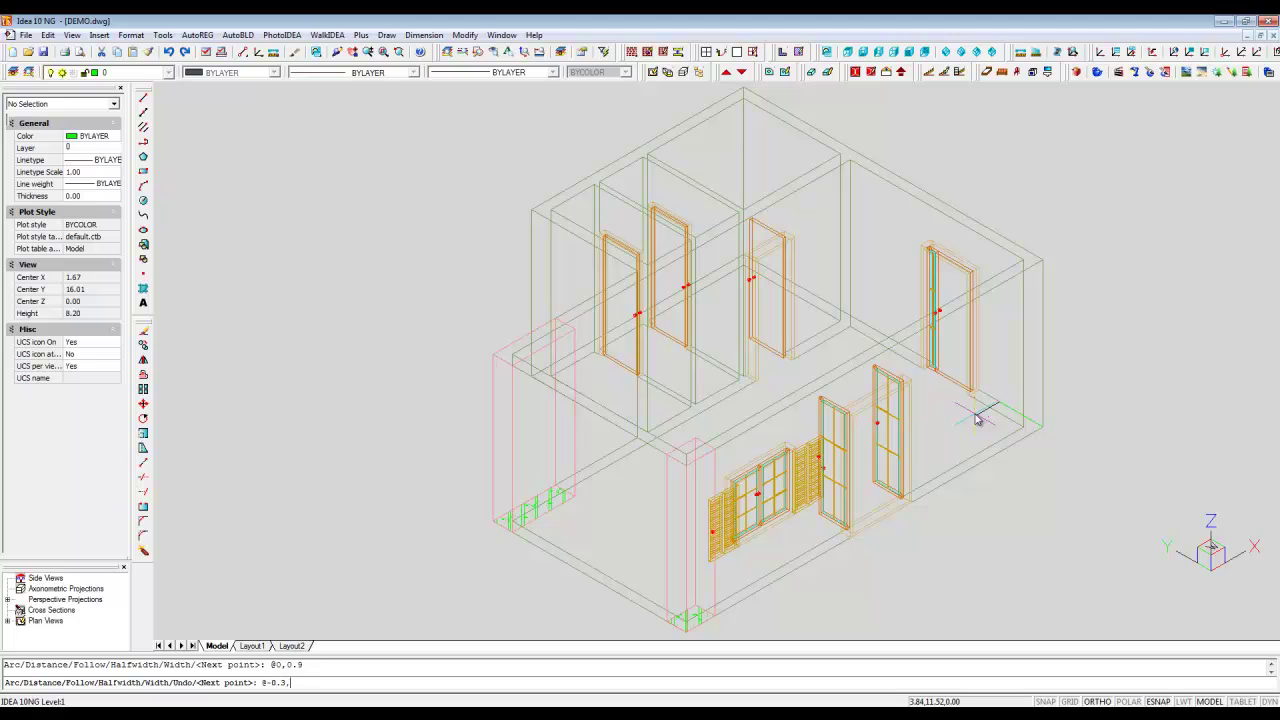
type("0")
key("Return")
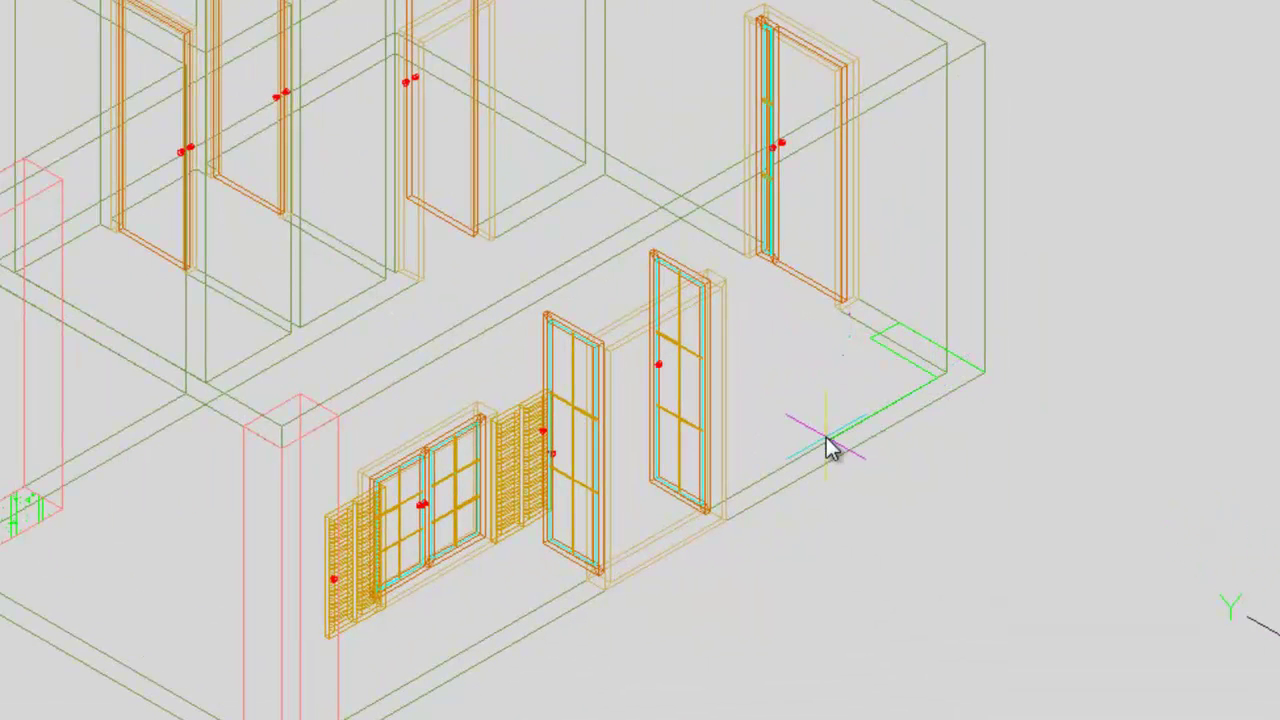
left_click(847, 451)
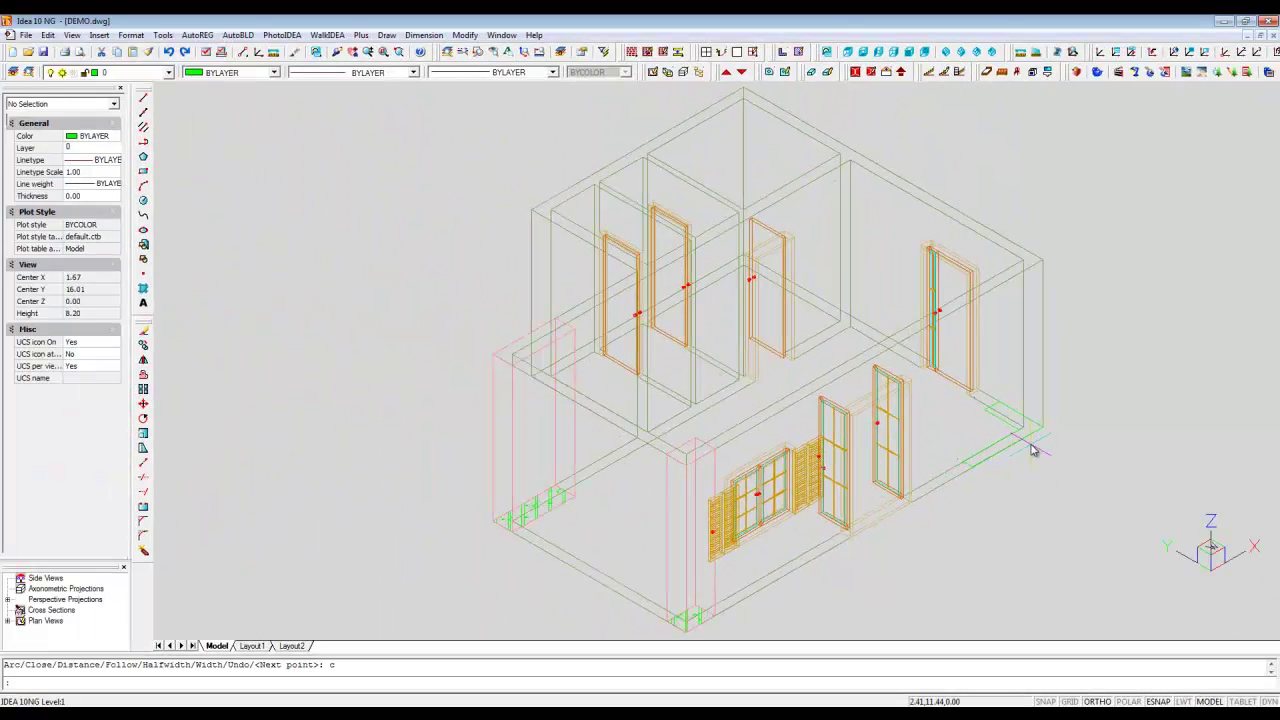
type("c")
key("Escape")
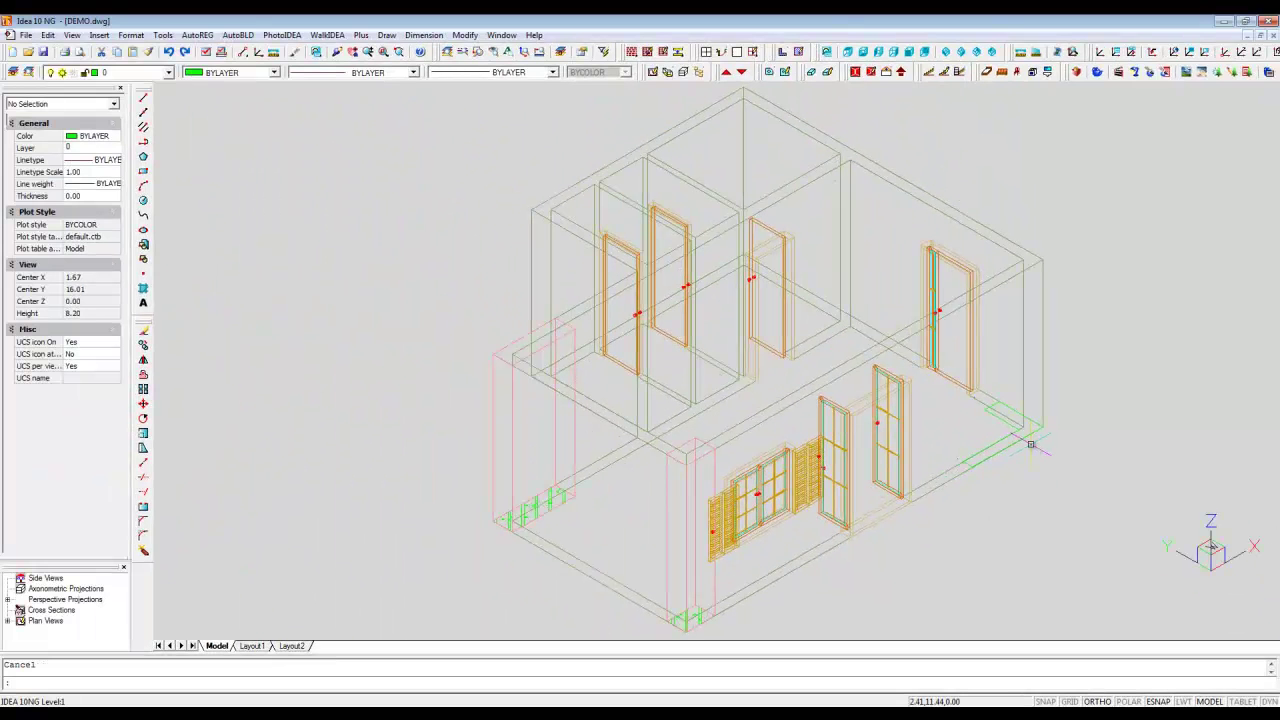
- Place a custom-shaped column from the green outline at the right wall corner
left_click(783, 53)
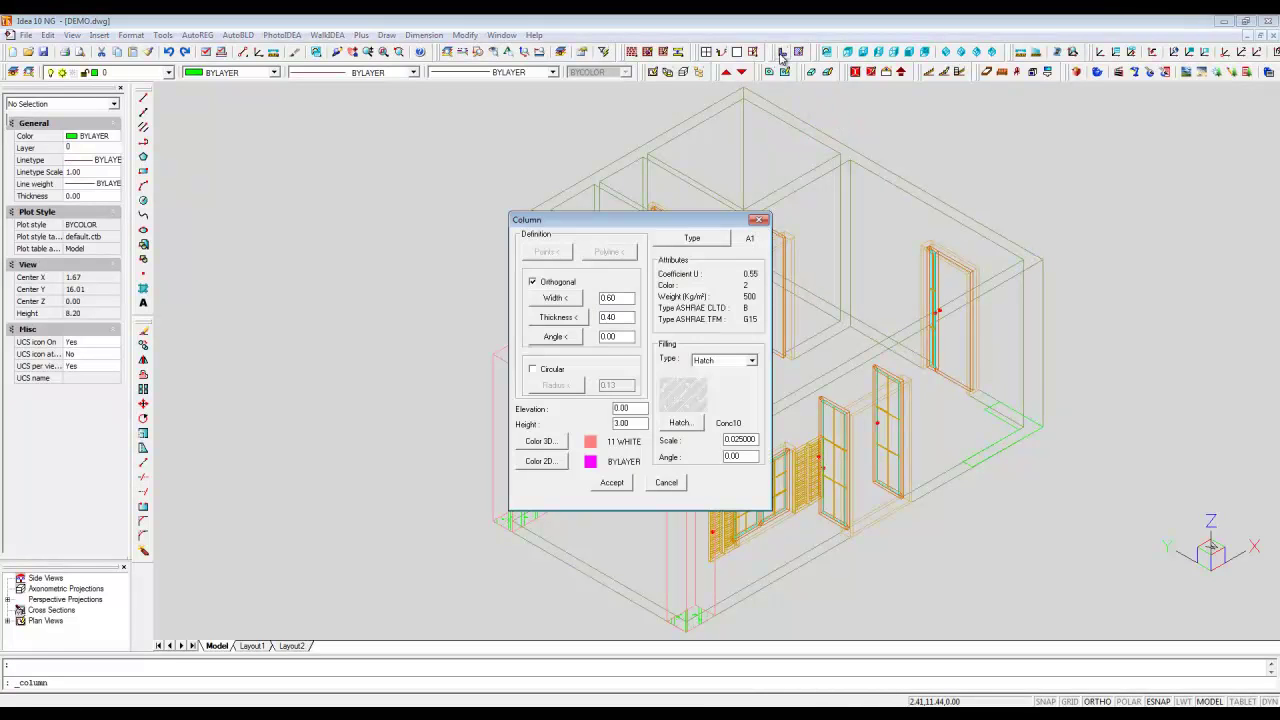
left_click(533, 283)
left_click(605, 253)
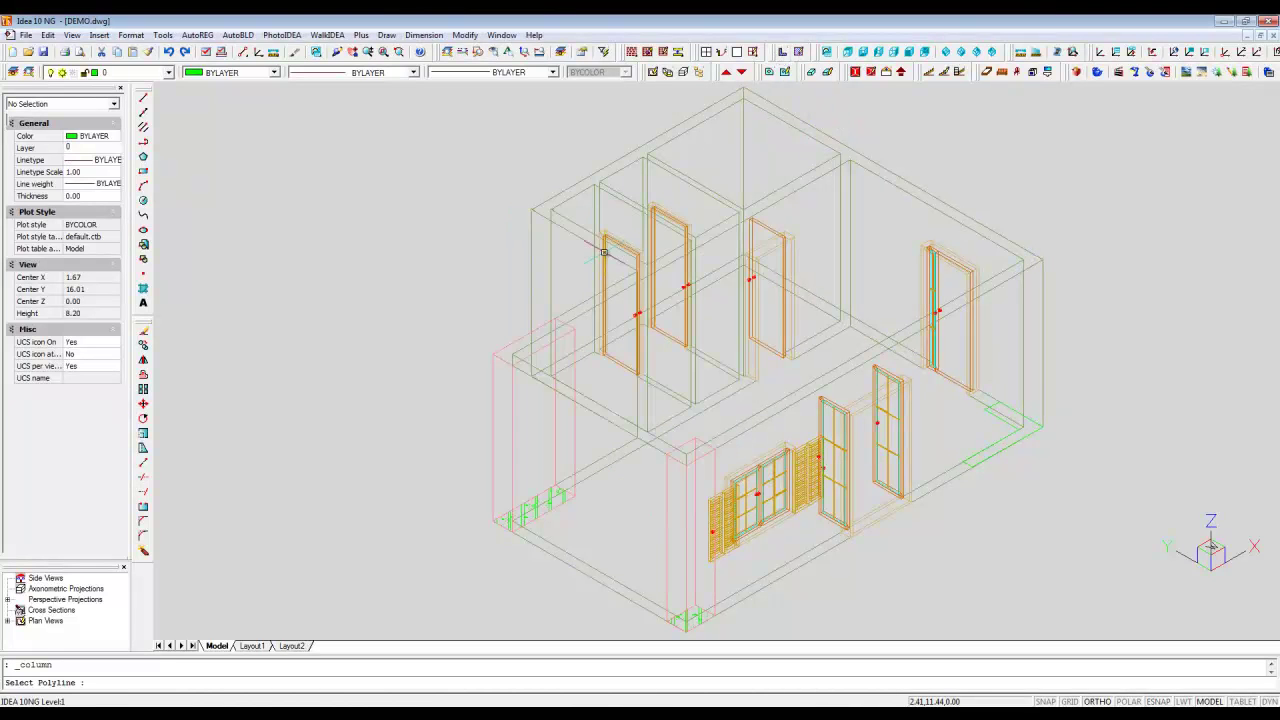
left_click(996, 422)
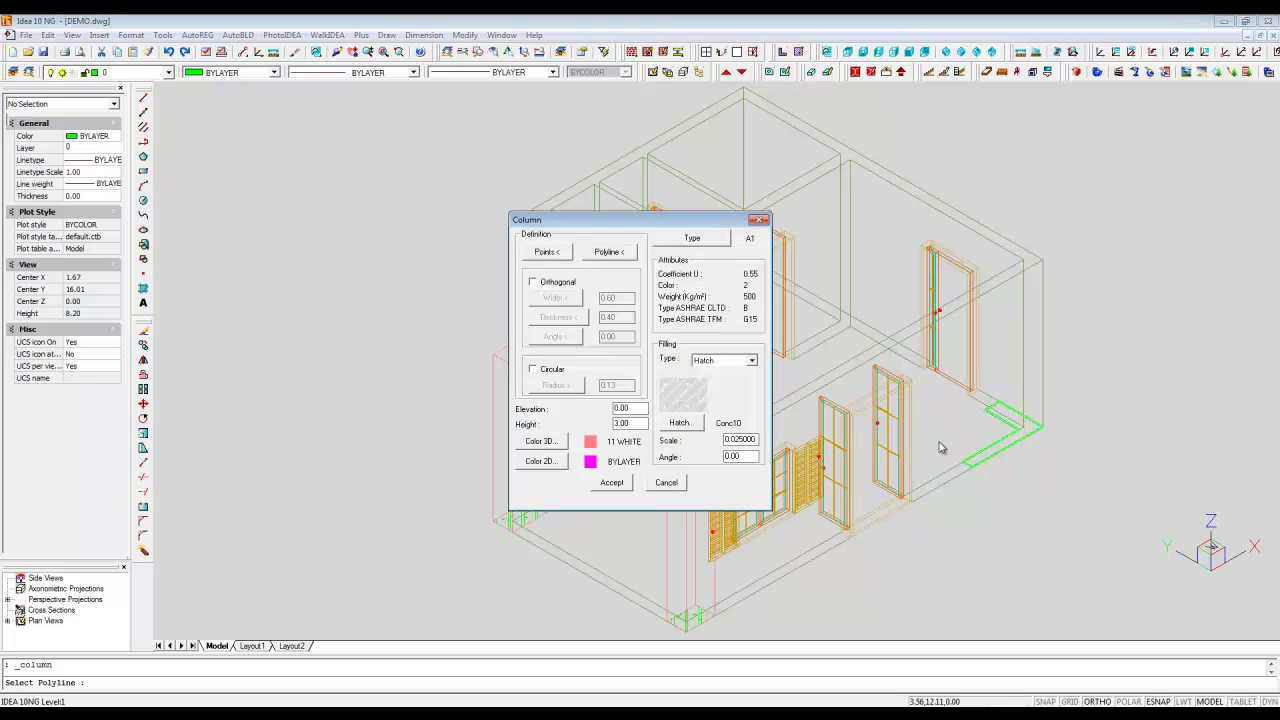
left_click(611, 482)
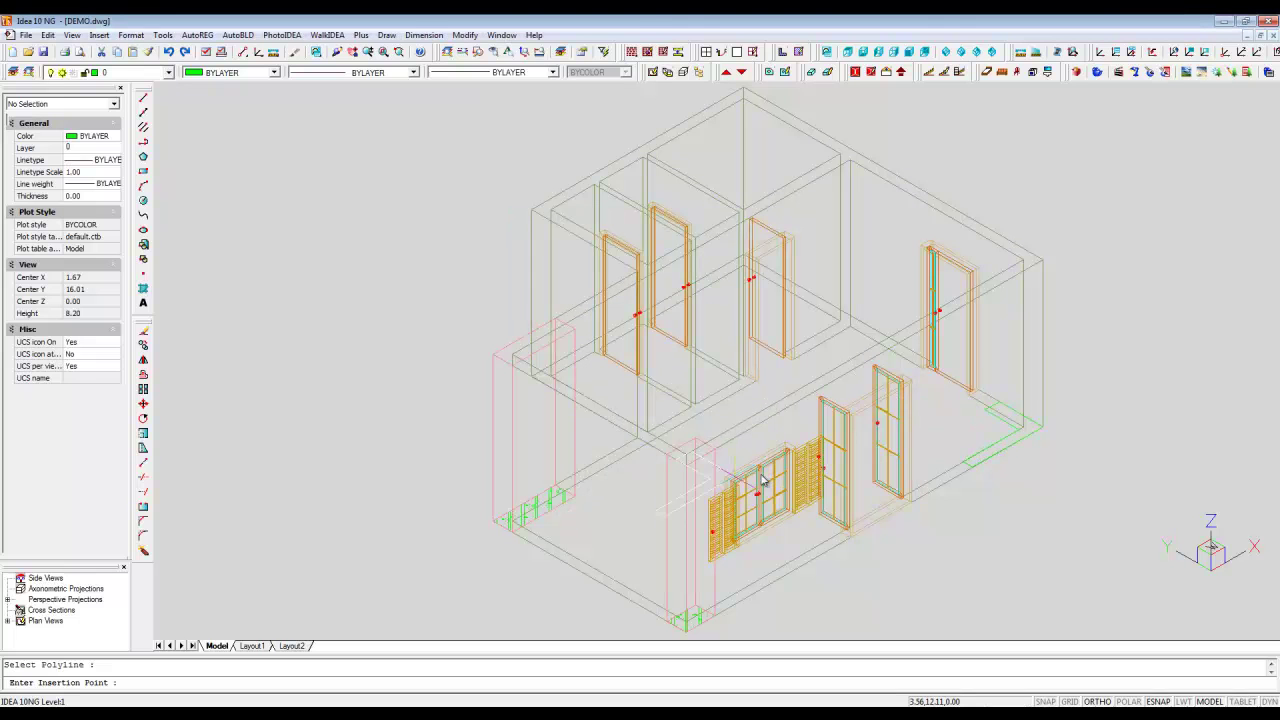
left_click(1045, 428)
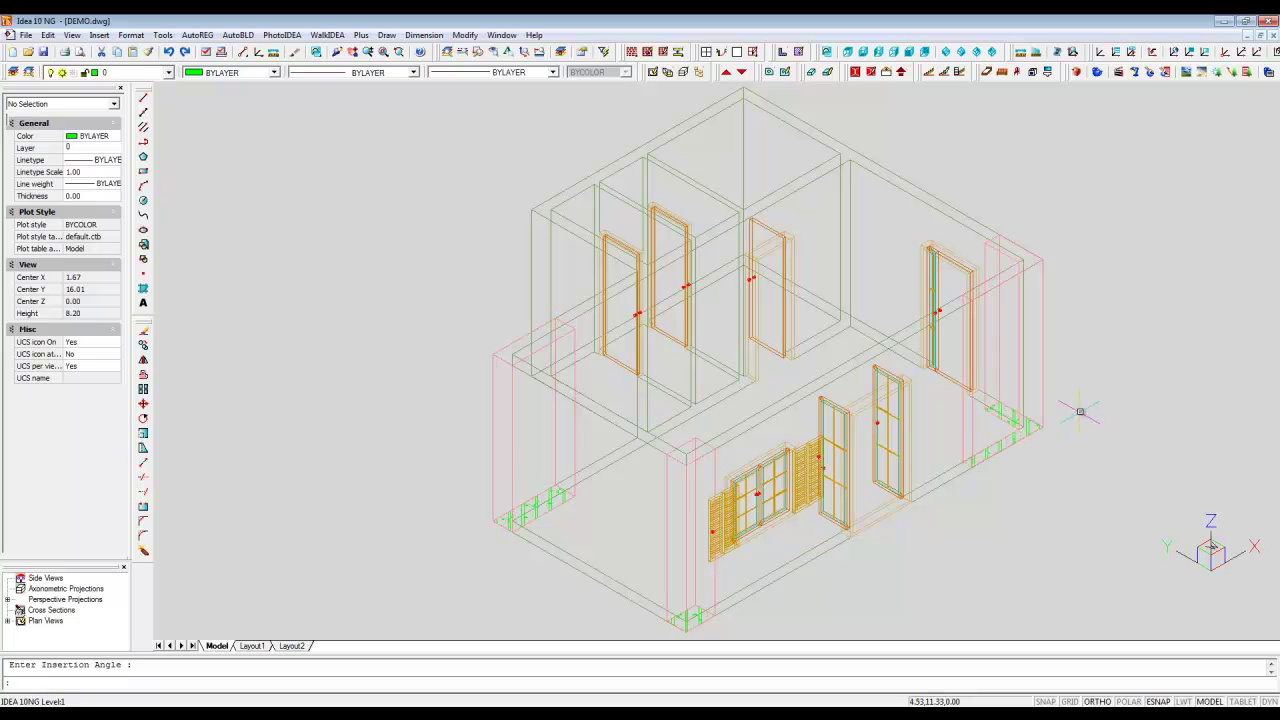
left_click(952, 471)
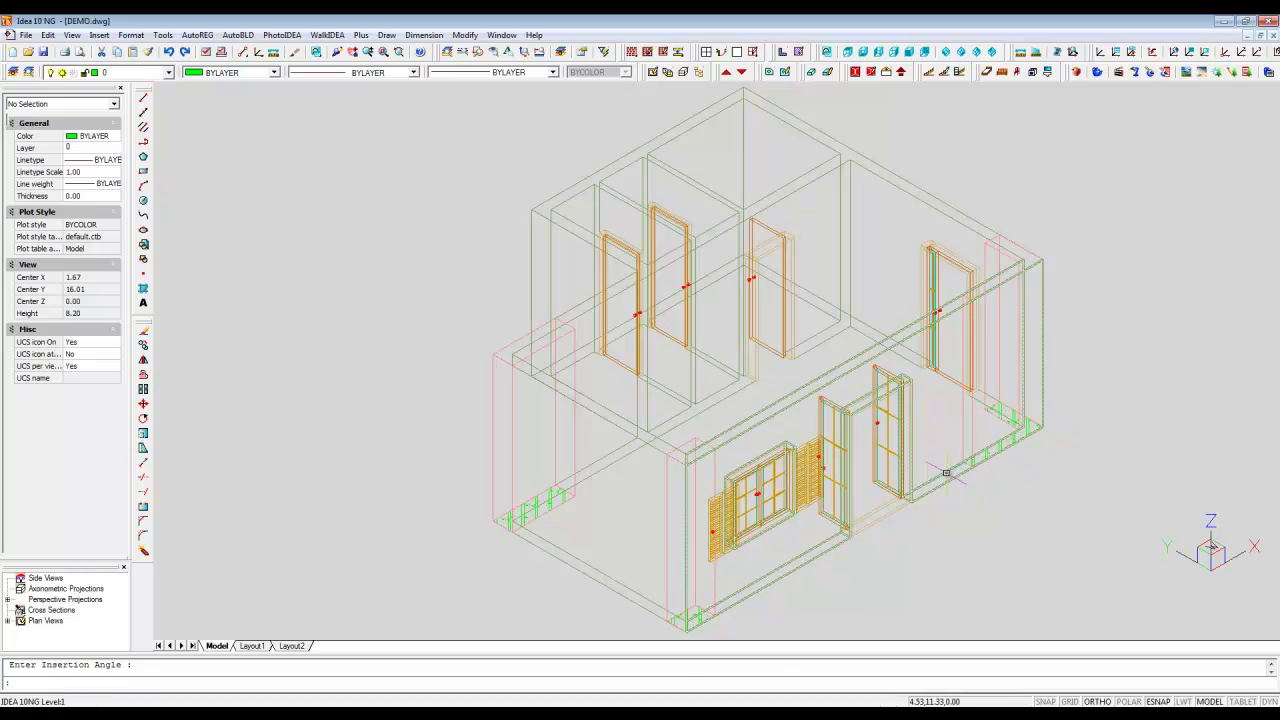
left_click(950, 471)
- Redraw the front wall's line between new start and end points
left_click(975, 452)
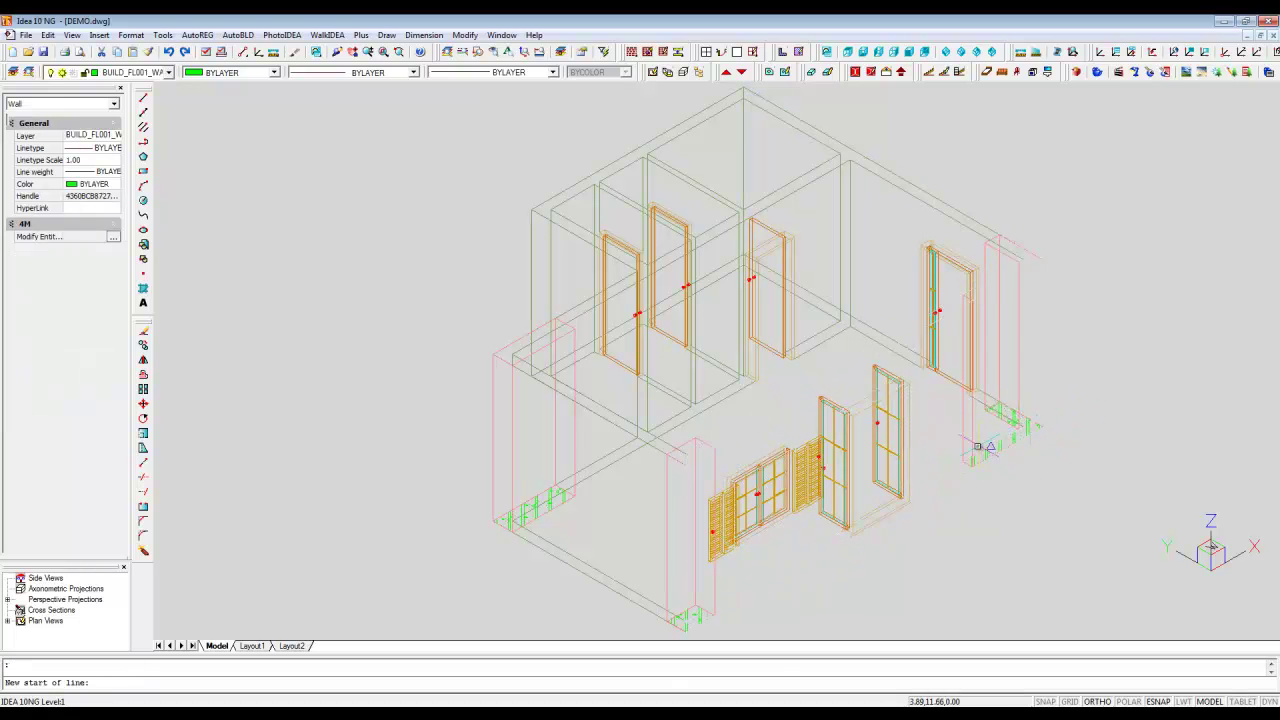
left_click(964, 458)
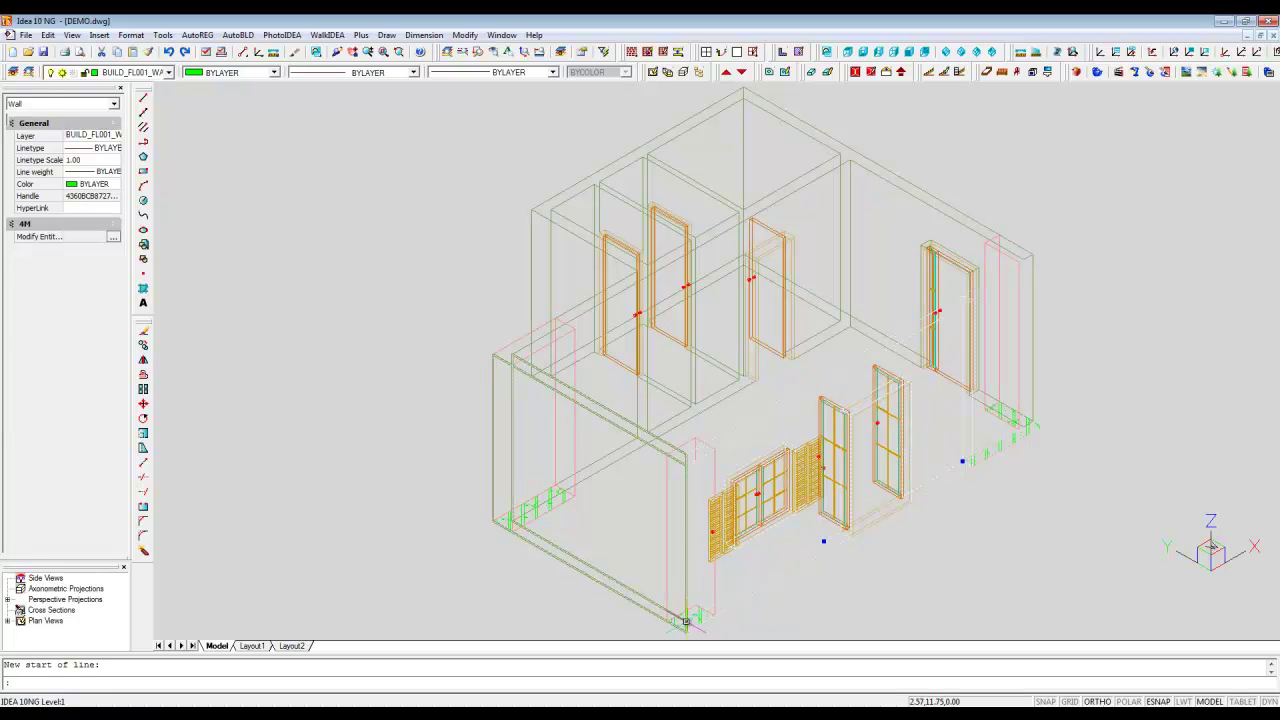
left_click(704, 610)
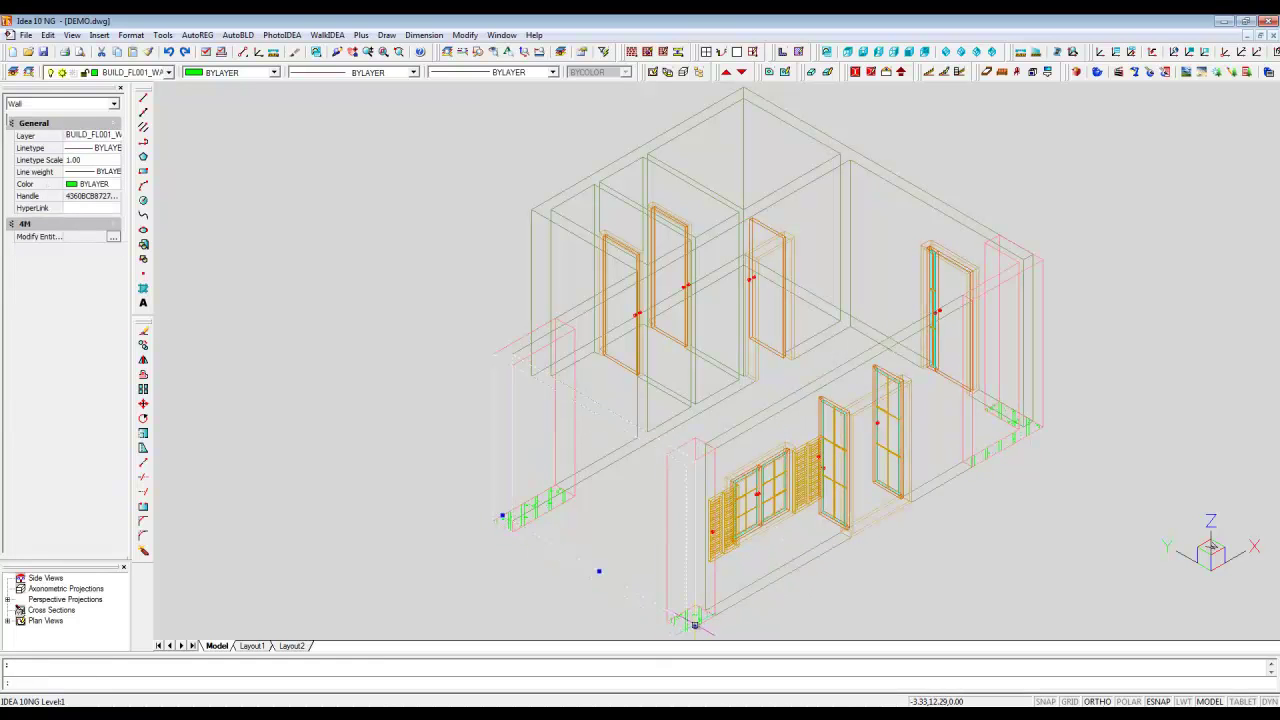
key("Escape")
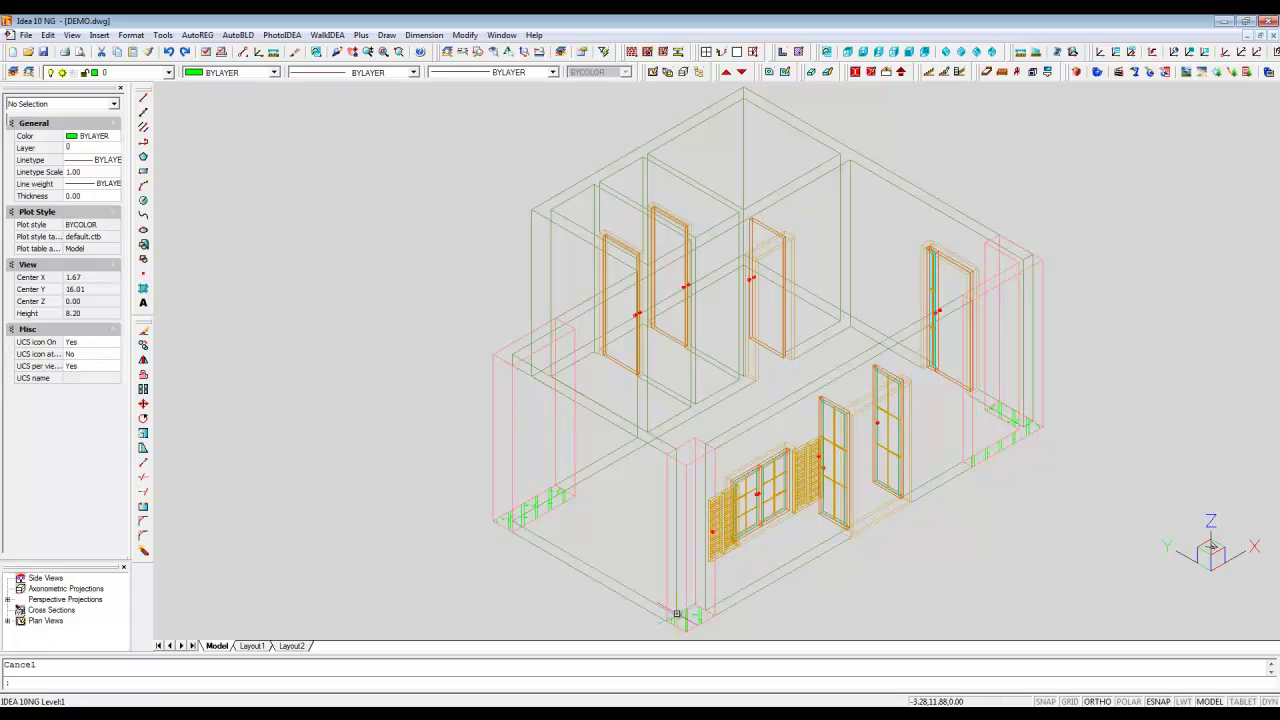
- Enable a beam 0.50 high and 0.25 wide on top of the front wall
double_click(779, 412)
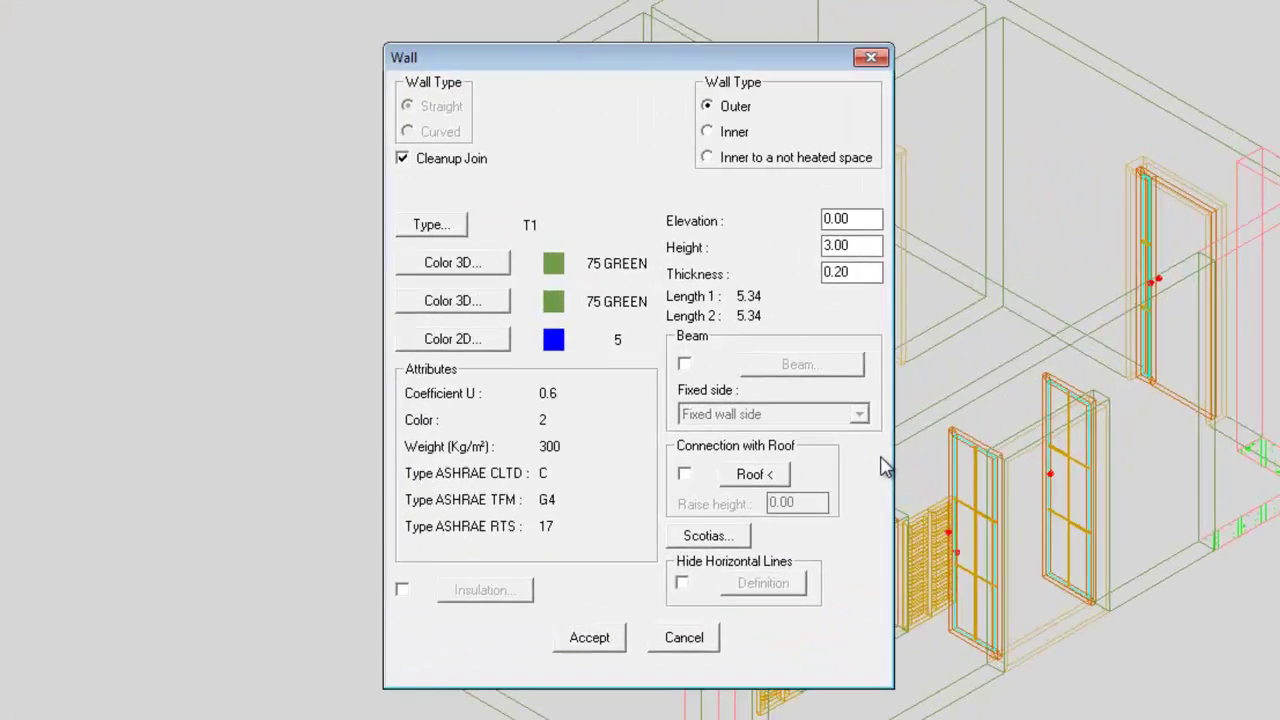
left_click(685, 364)
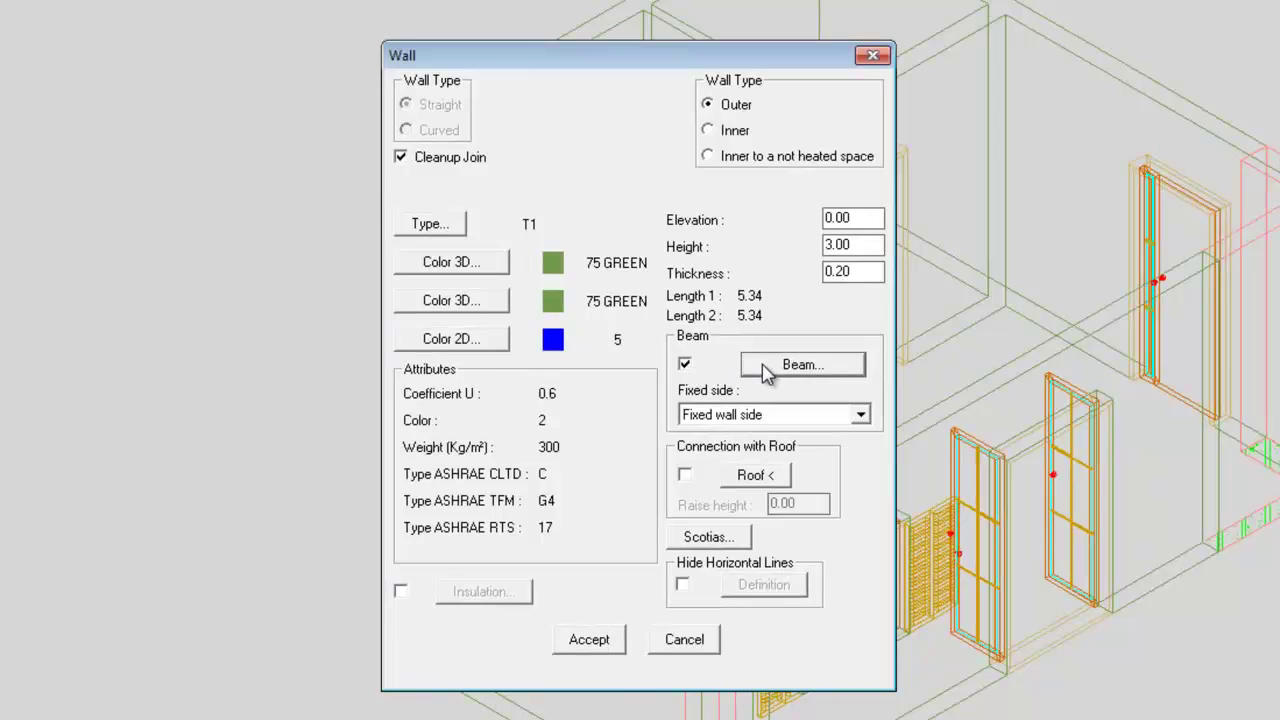
left_click(766, 368)
left_click(596, 418)
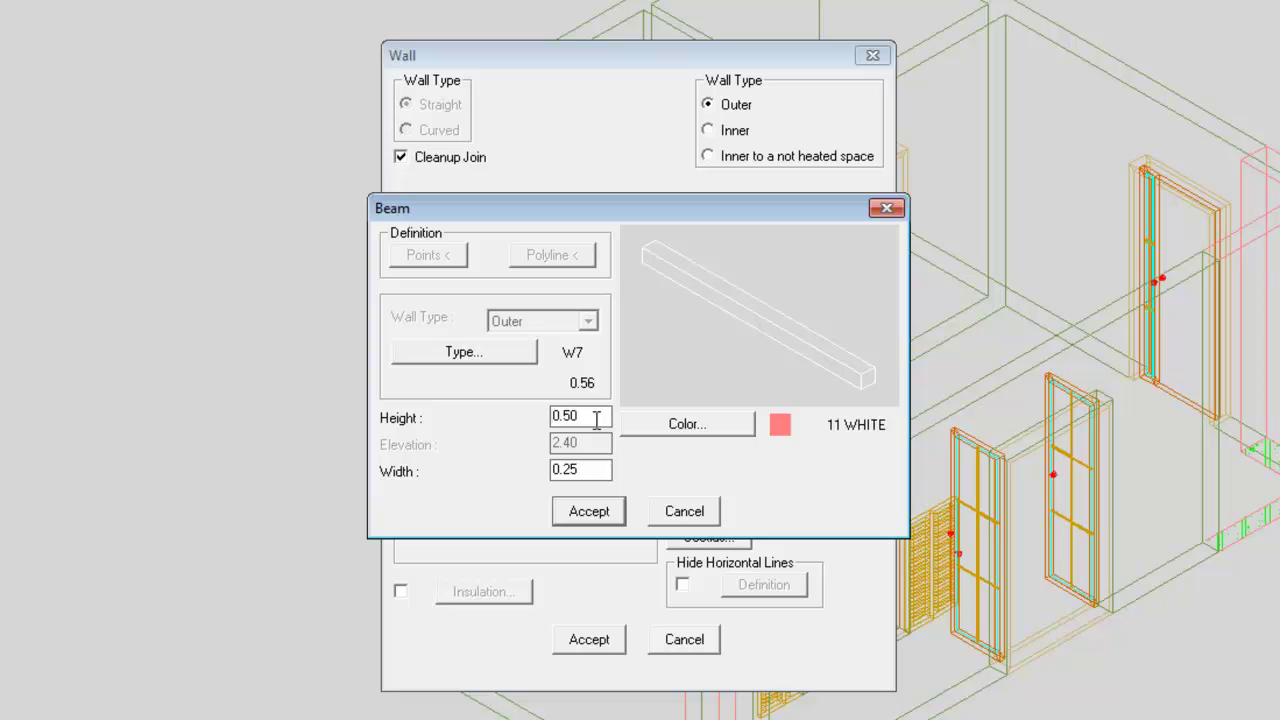
left_click(588, 513)
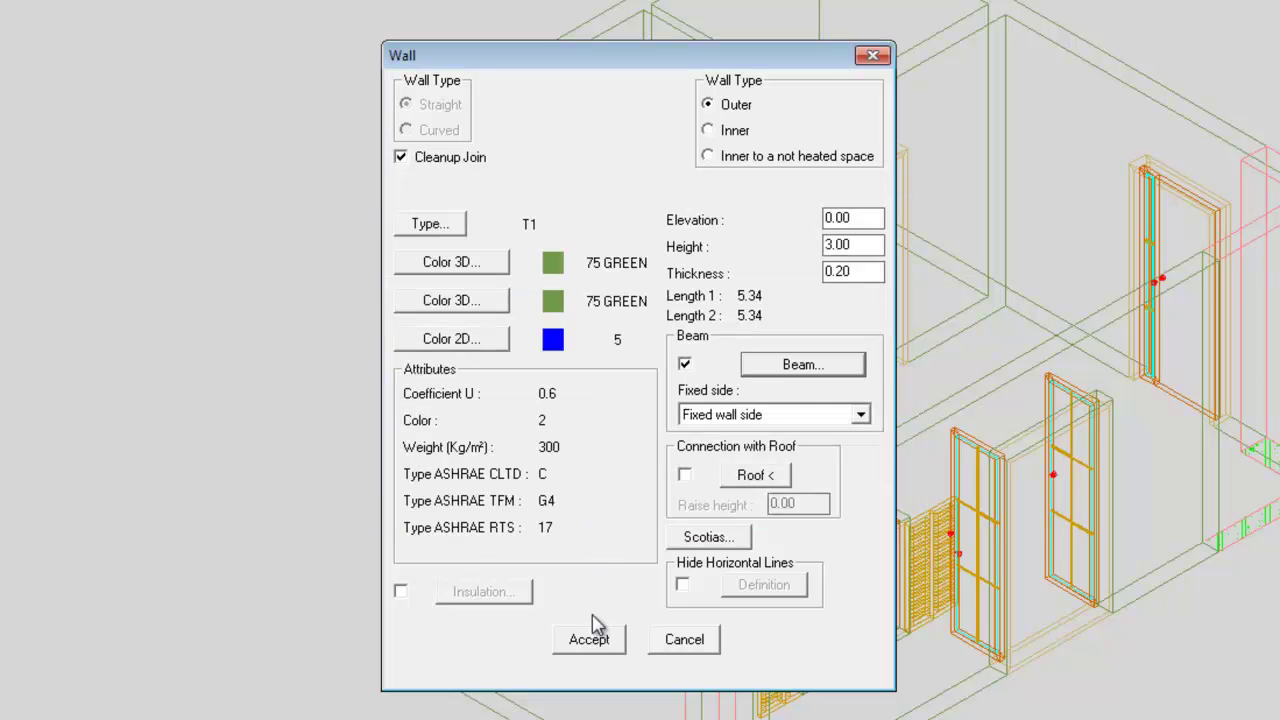
left_click(604, 568)
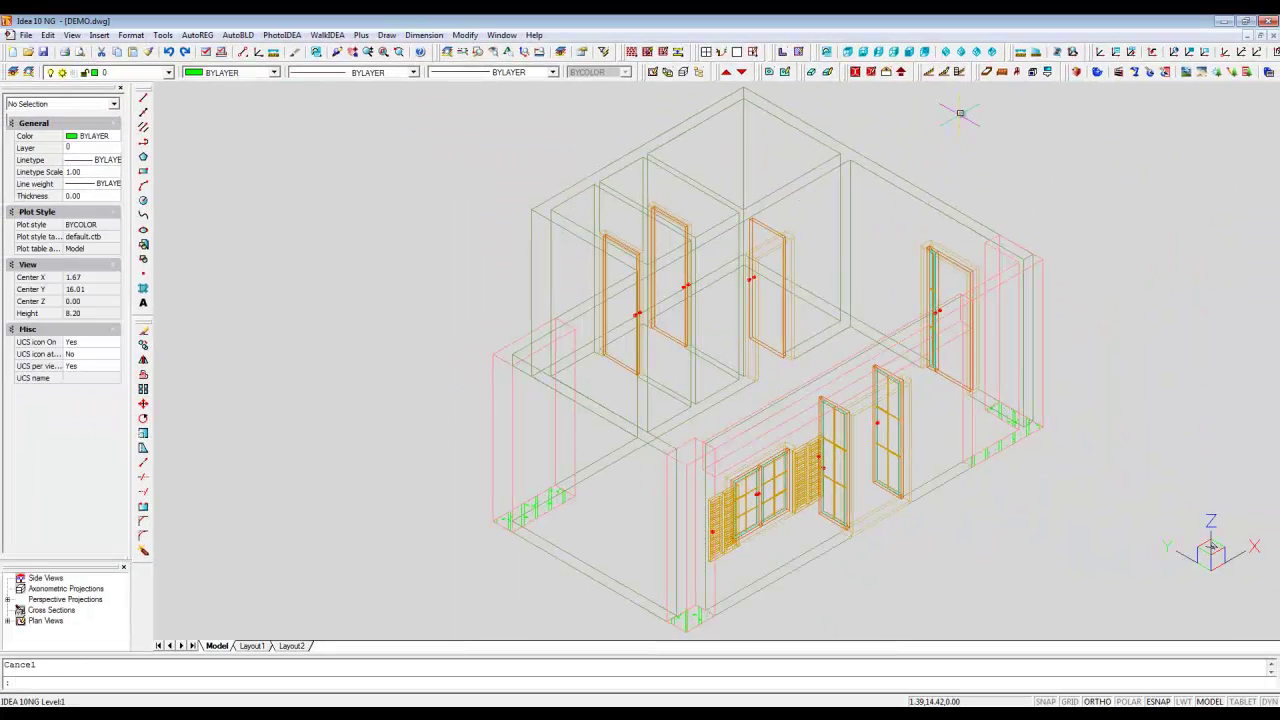
- From the SE isometric view, add a 0.60 × 0.25 beam at elevation 2.40 along the rear wall
left_click(961, 53)
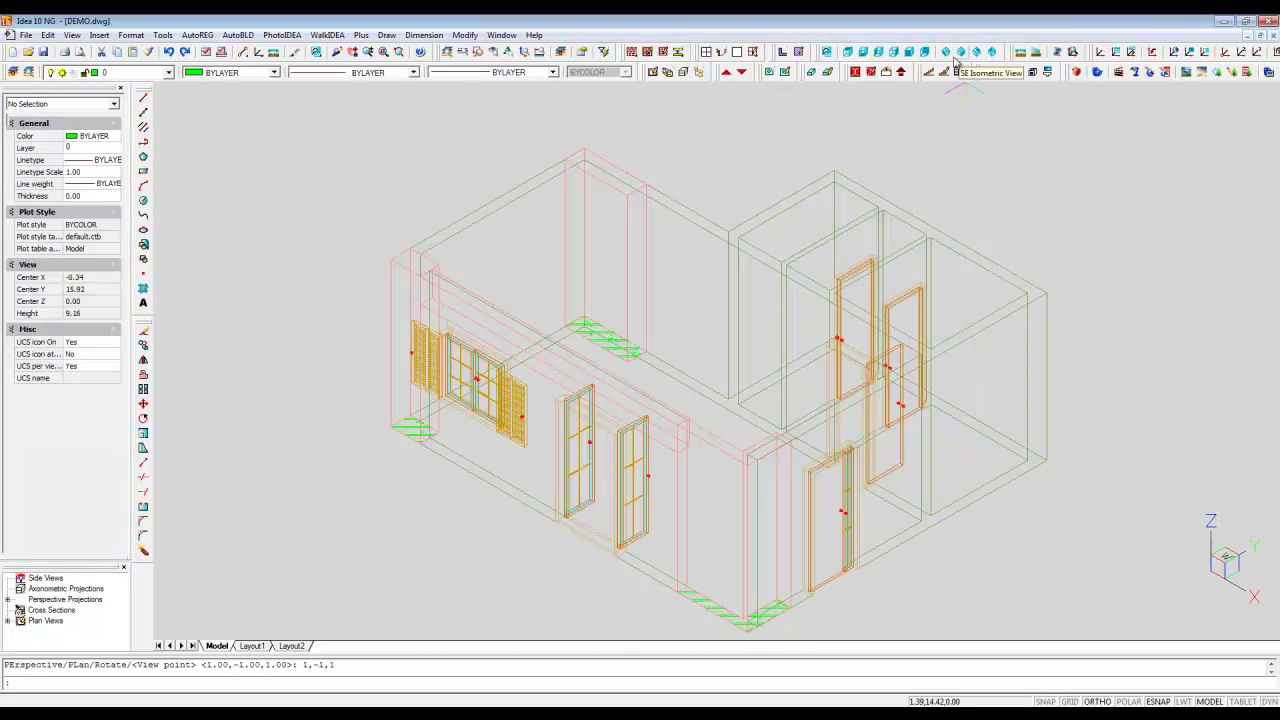
left_click(812, 73)
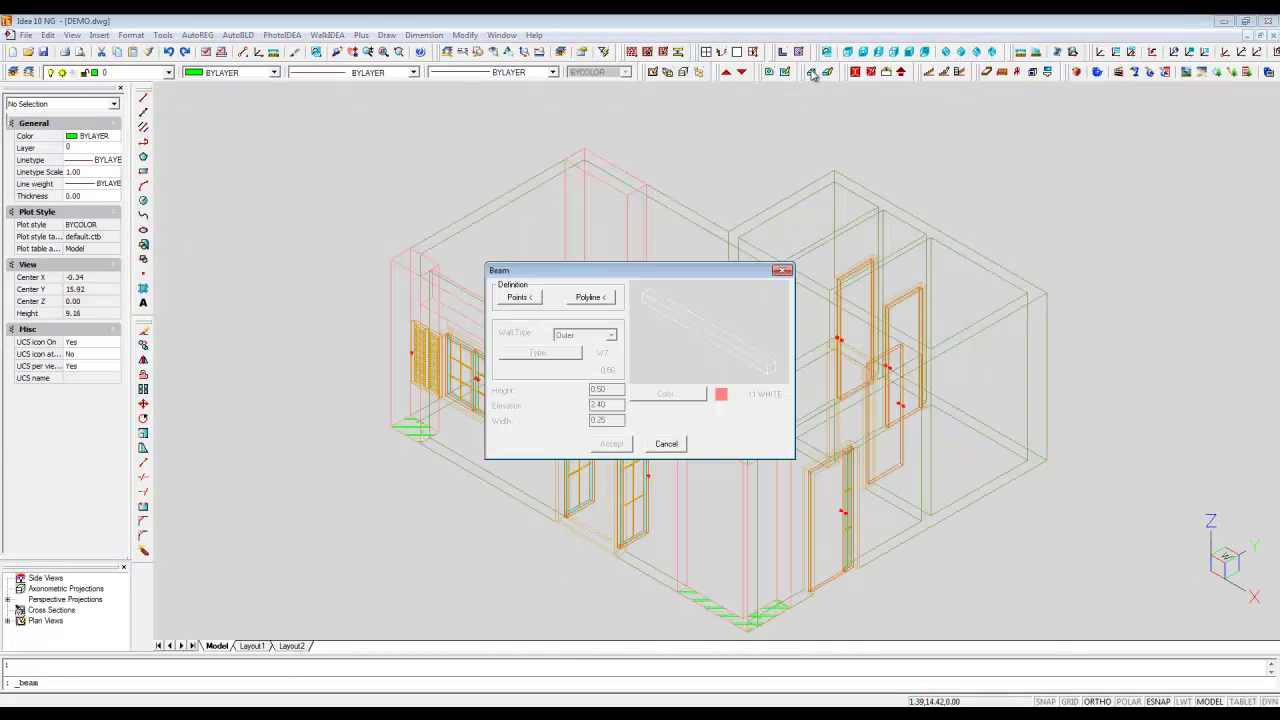
left_click(534, 298)
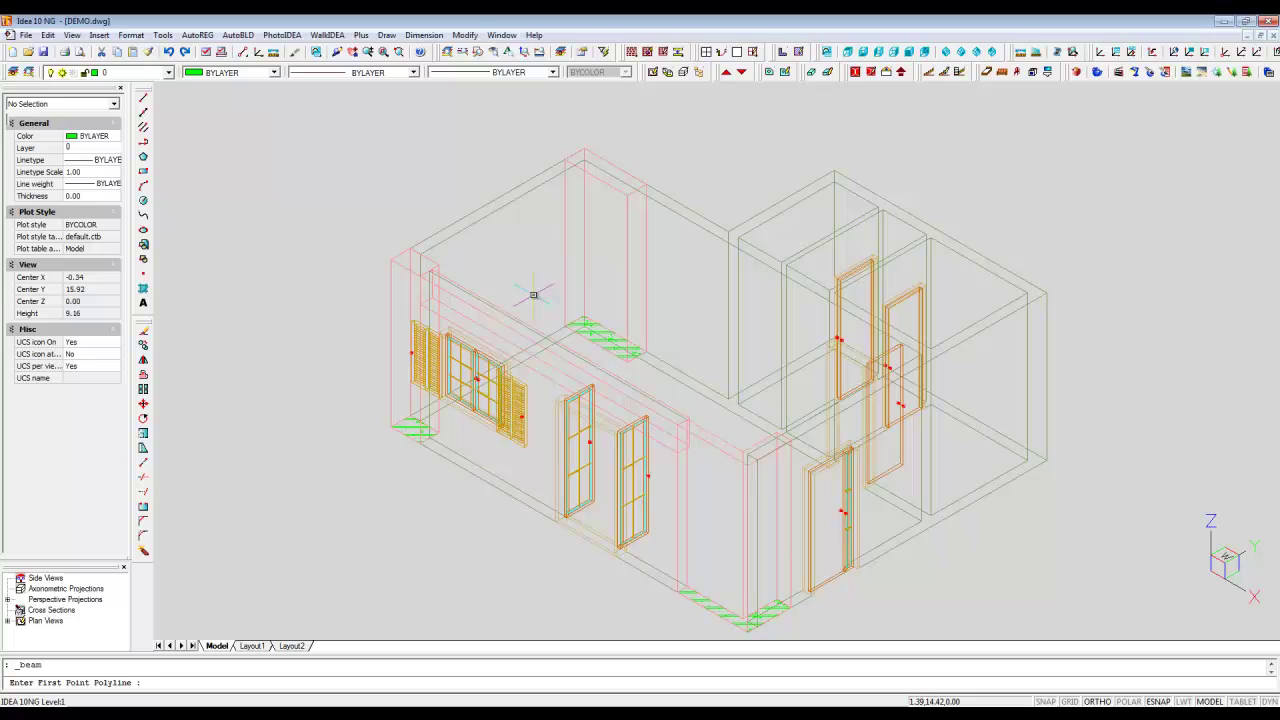
left_click(410, 247)
left_click(562, 160)
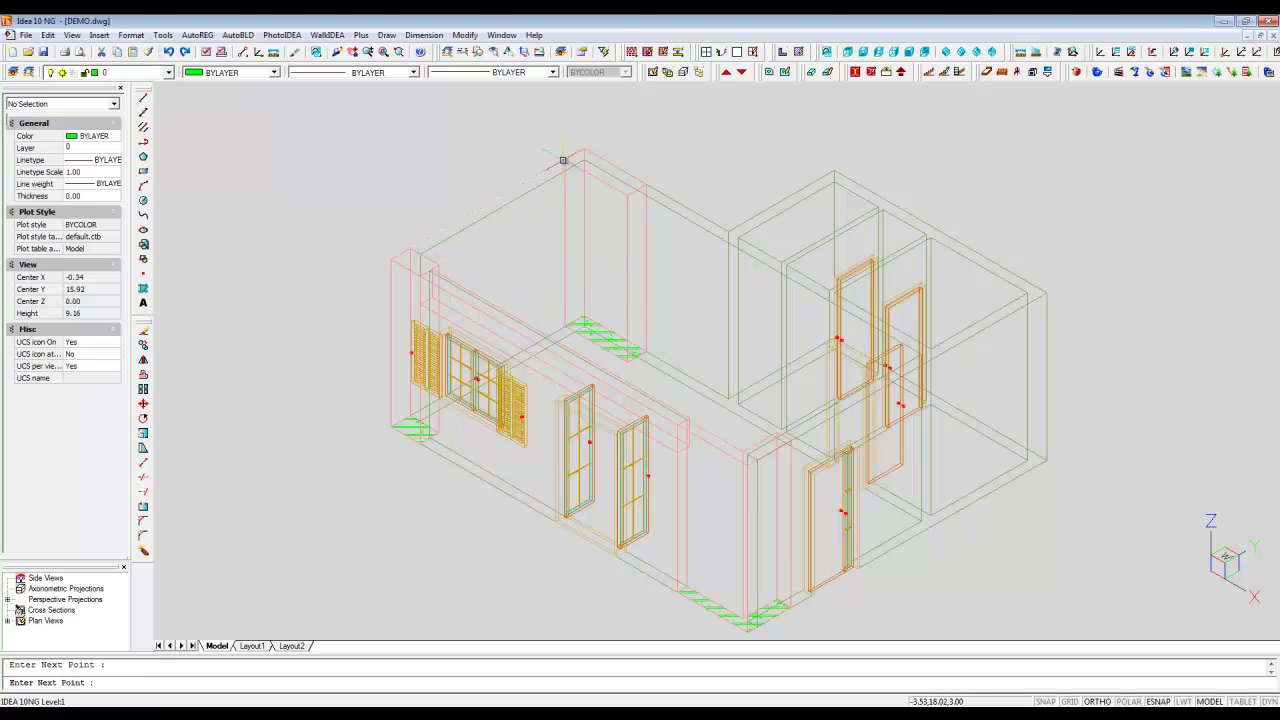
key("Return")
left_click(644, 205)
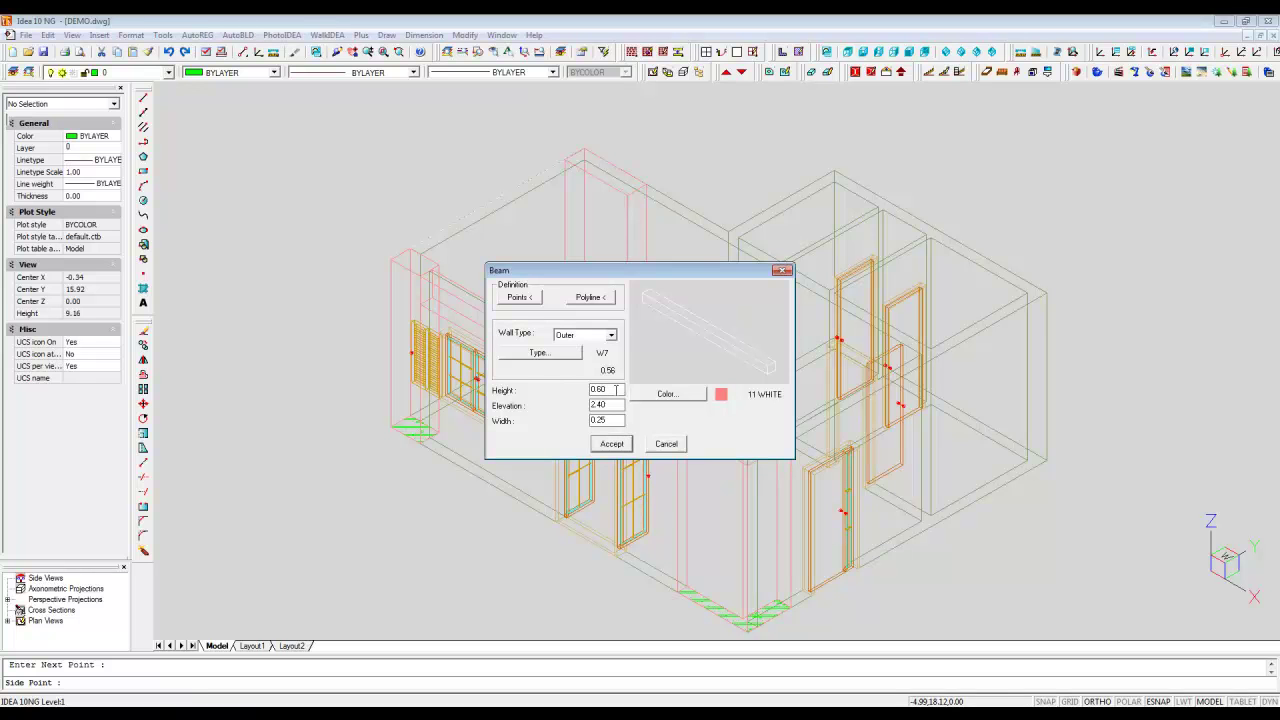
left_click(612, 444)
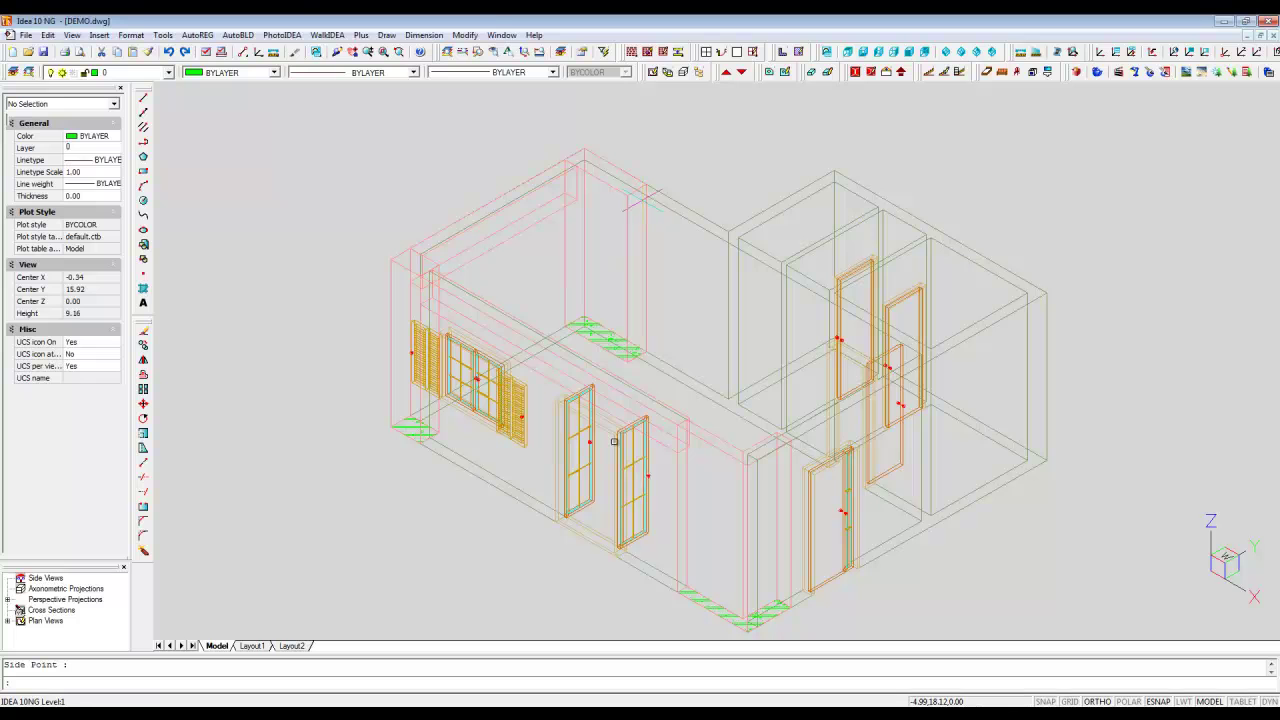
- Lower the wall to 2.40 high and check the green model in a shaded render
double_click(558, 338)
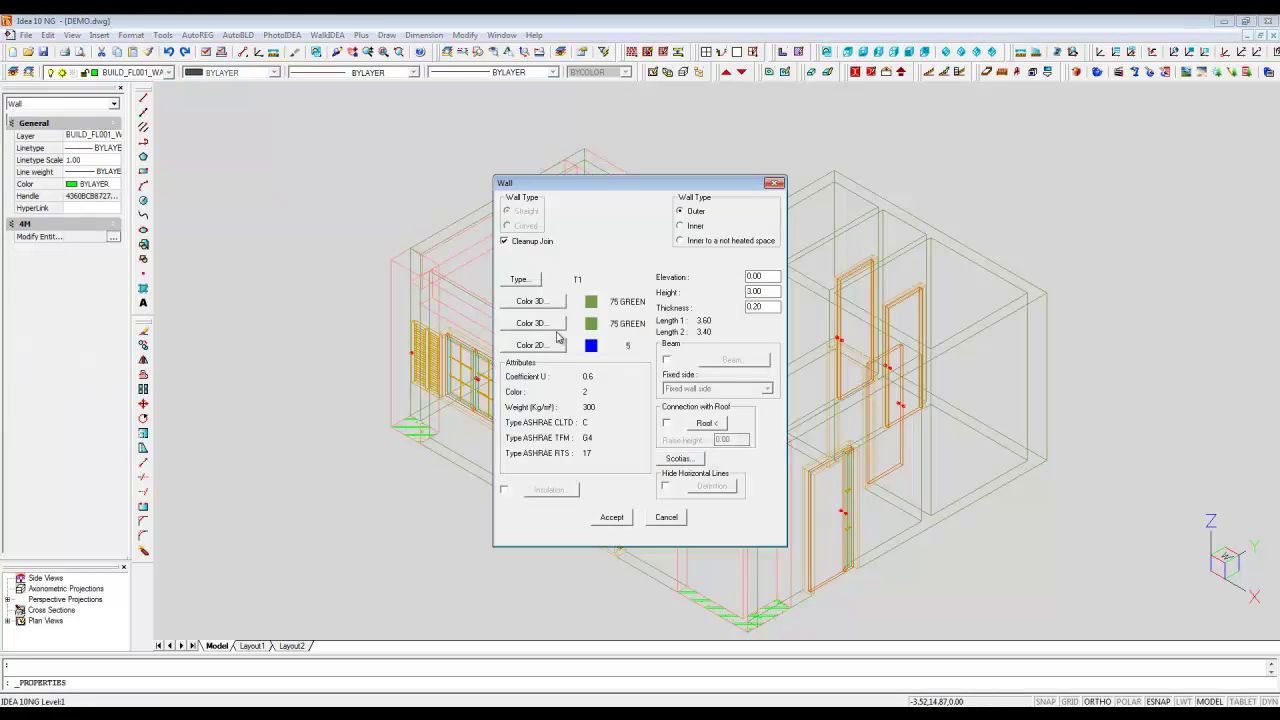
double_click(748, 291)
type(".40")
left_click(607, 511)
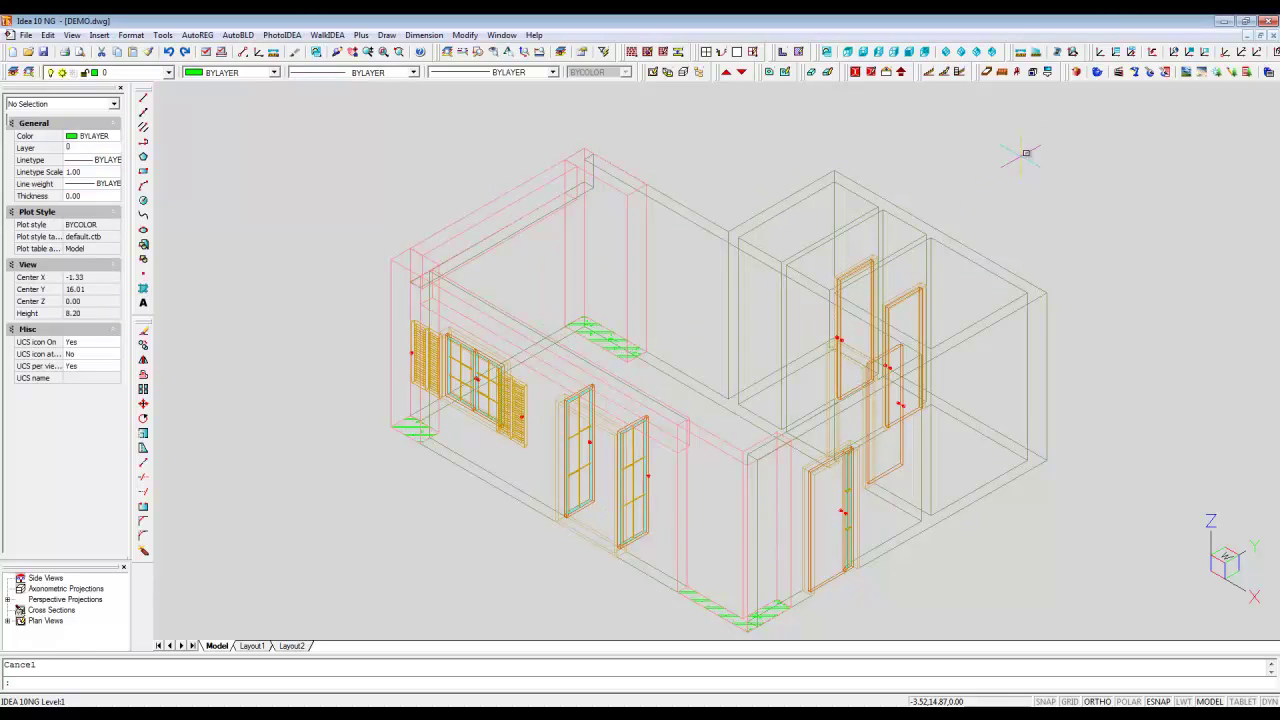
left_click(1094, 76)
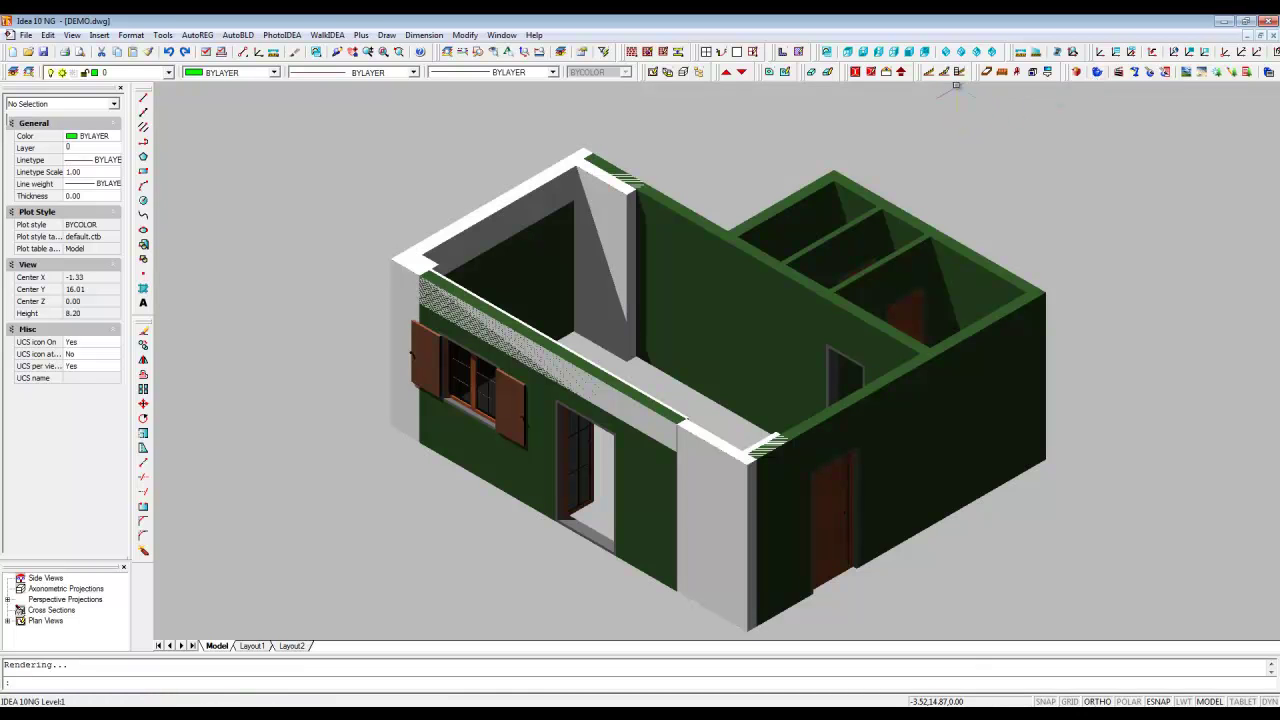
left_click(946, 53)
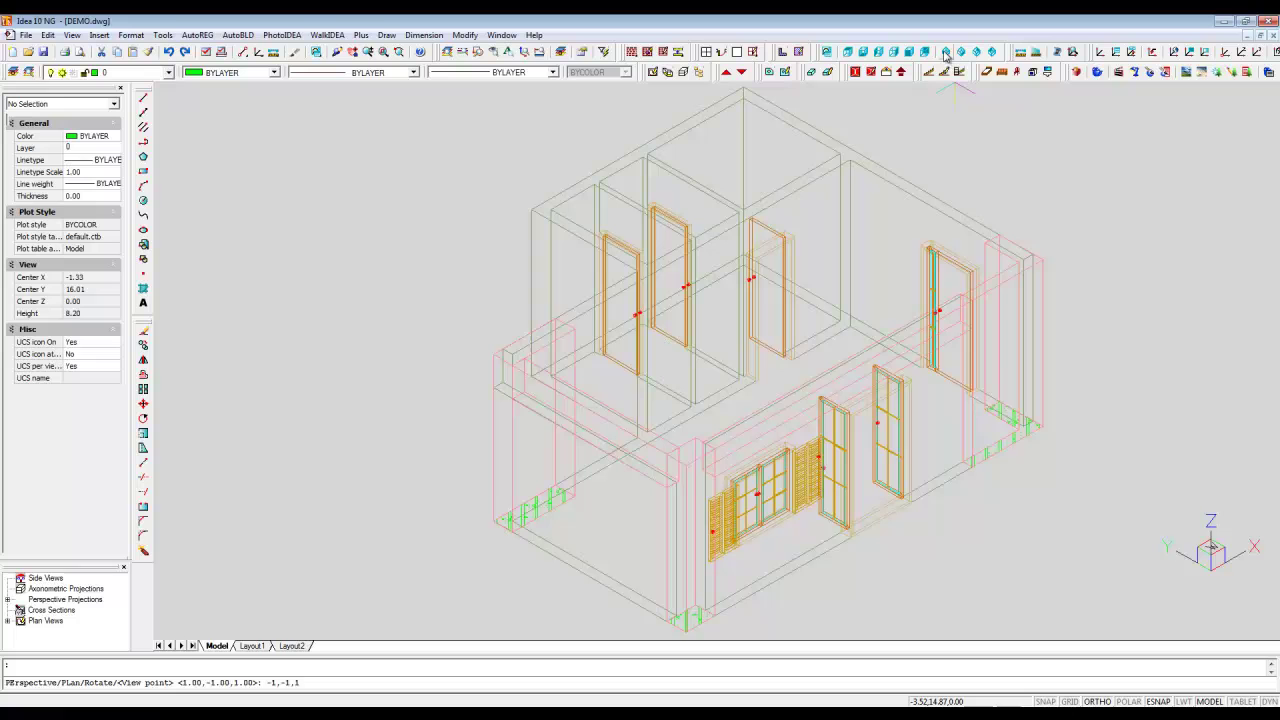
- Create a 0.17-thick 132 MARBLE floor slab at elevation -0.17 through the house's four corners
left_click(770, 73)
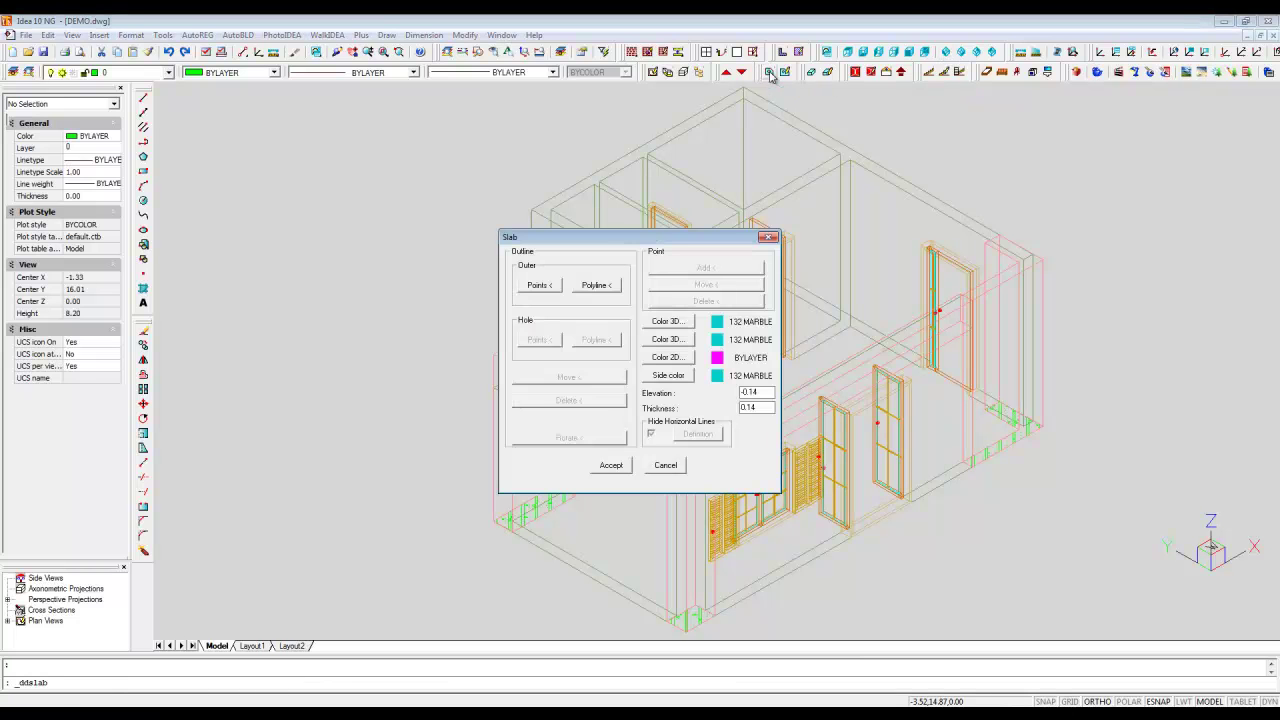
left_click(537, 286)
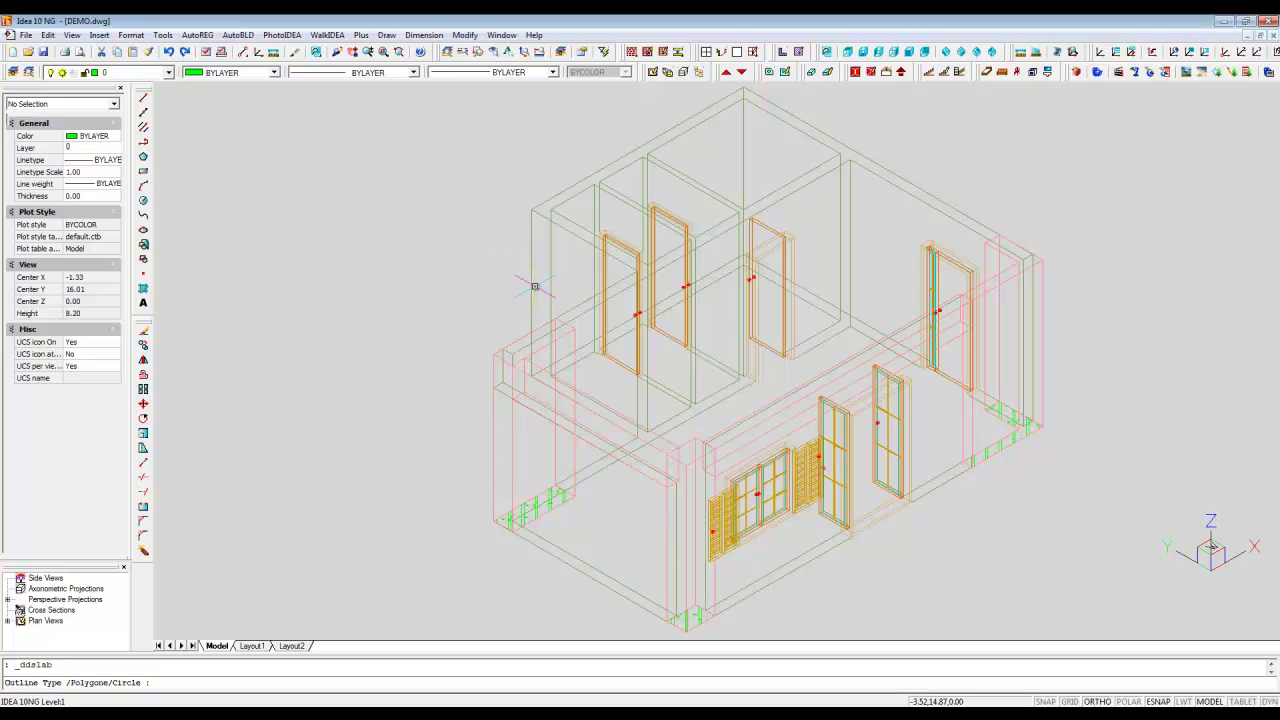
left_click(635, 683)
type("p")
key("Return")
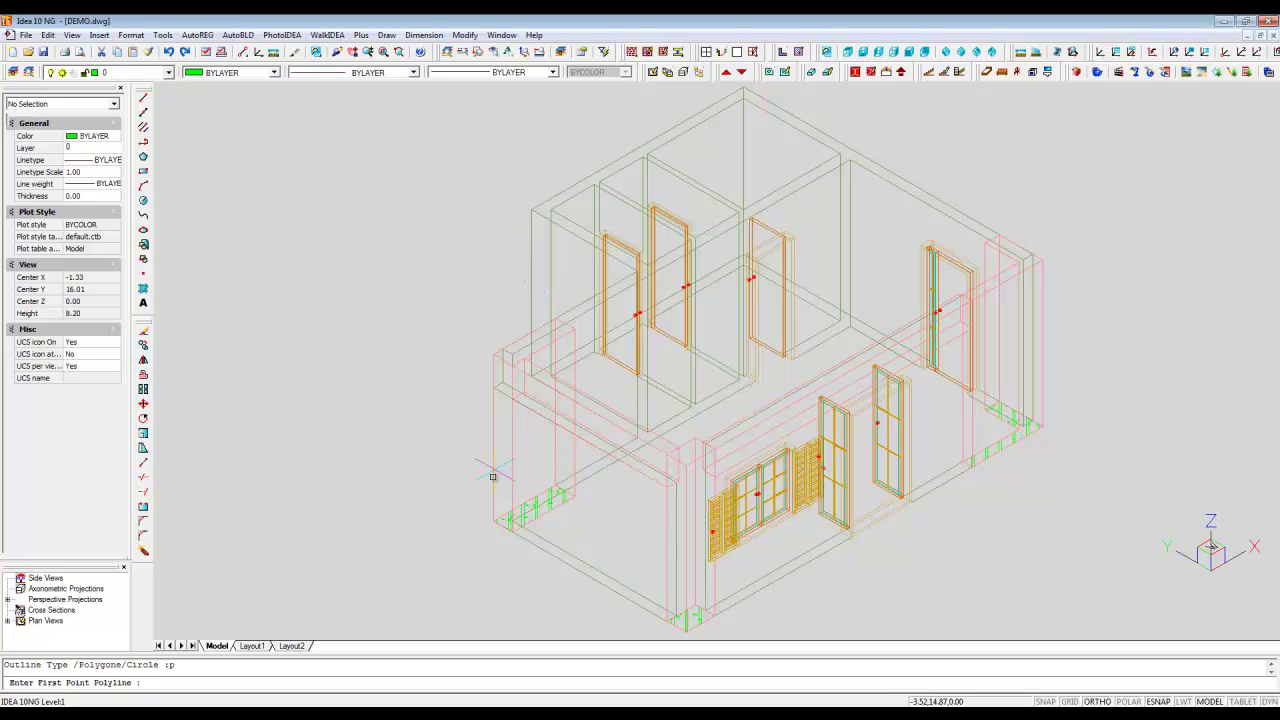
left_click(494, 519)
left_click(682, 620)
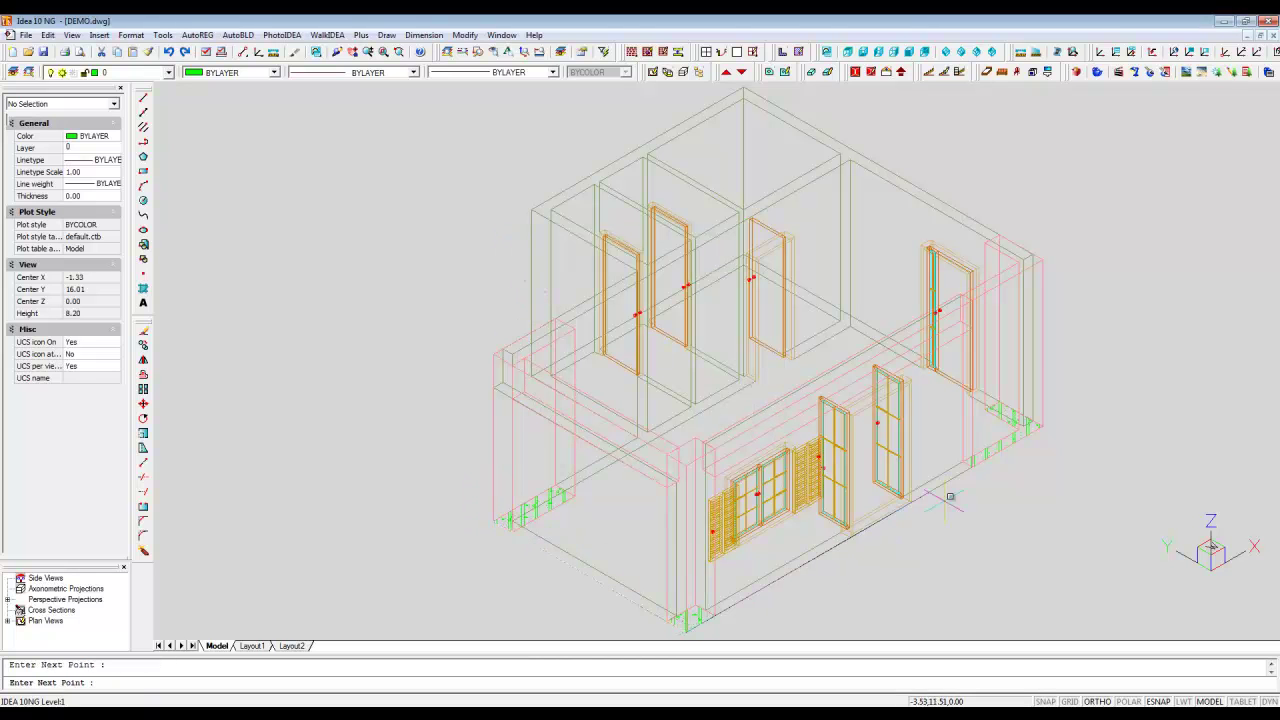
left_click(745, 255)
left_click(529, 374)
key("Return")
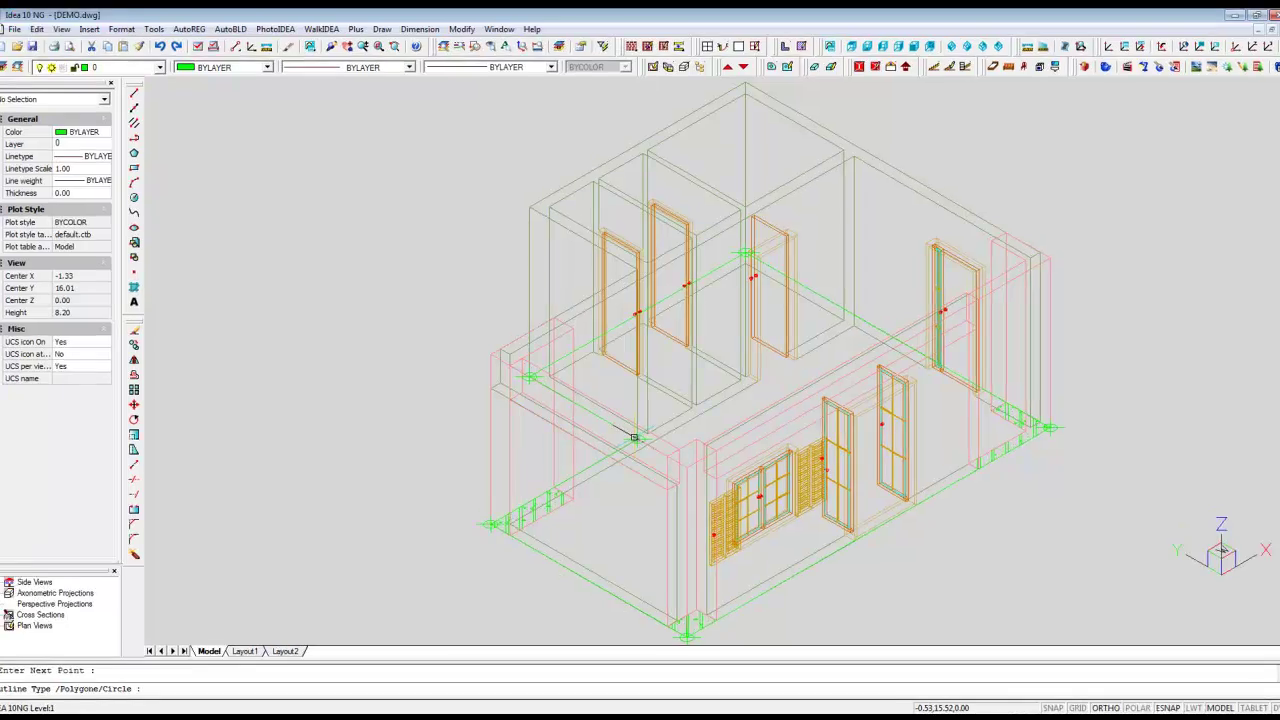
left_click(862, 421)
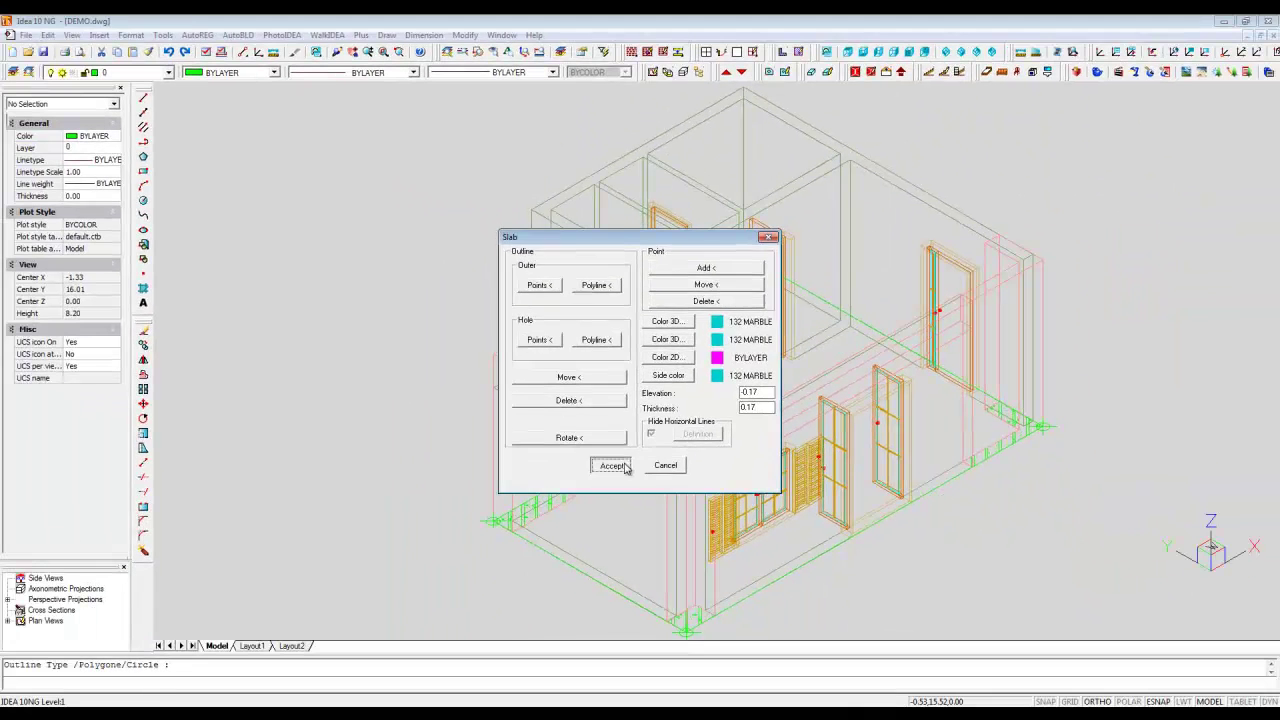
left_click(618, 462)
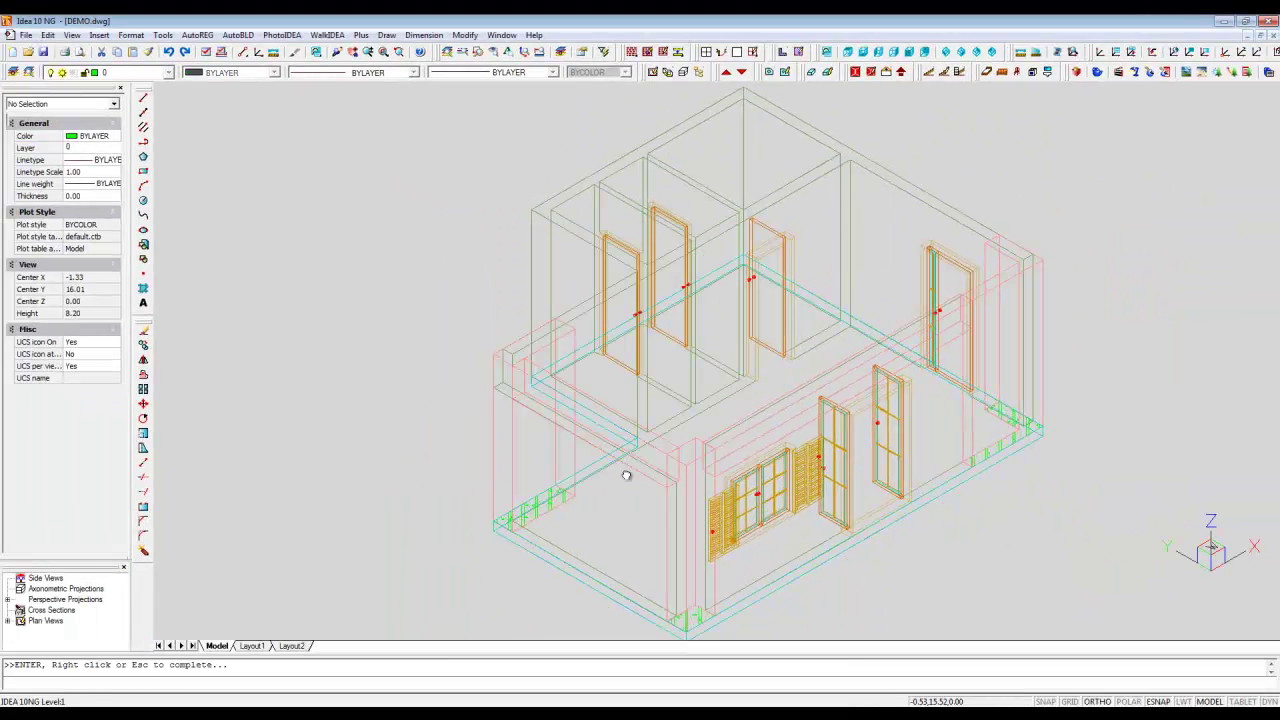
left_click_drag(626, 475, 571, 386)
- Copy the floor slab up onto the tops of the walls
key("Escape")
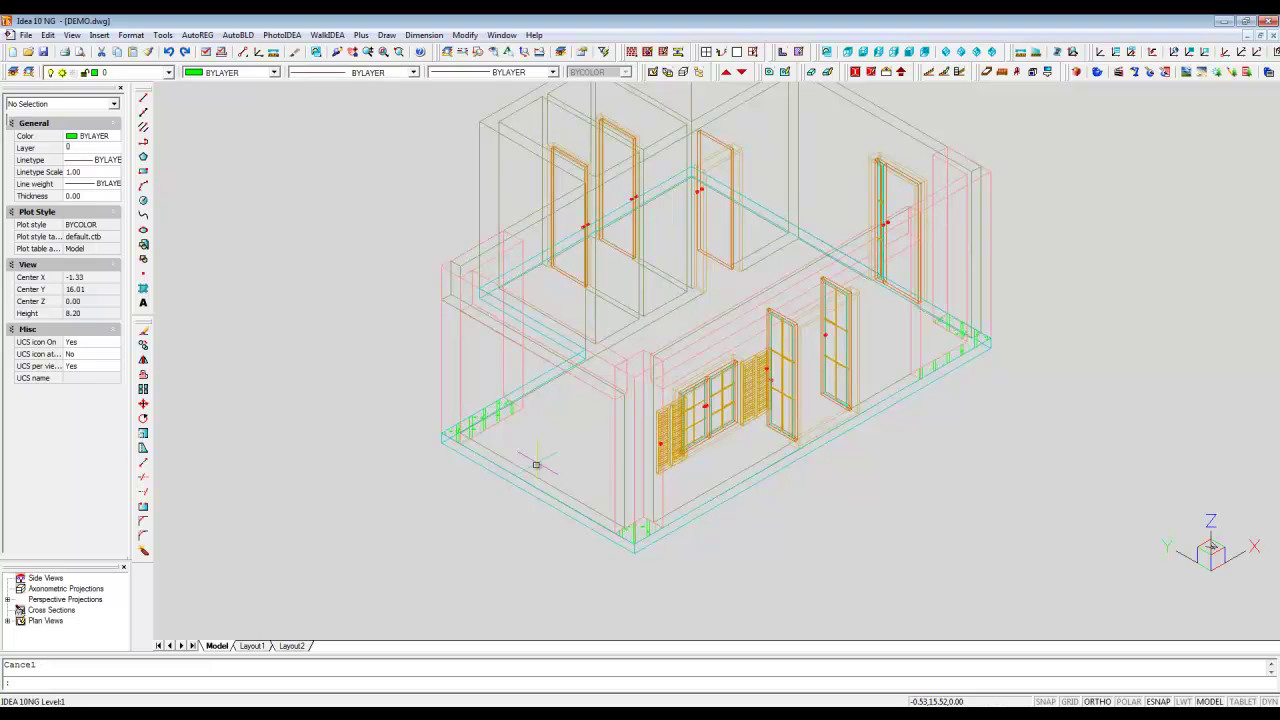
left_click(521, 487)
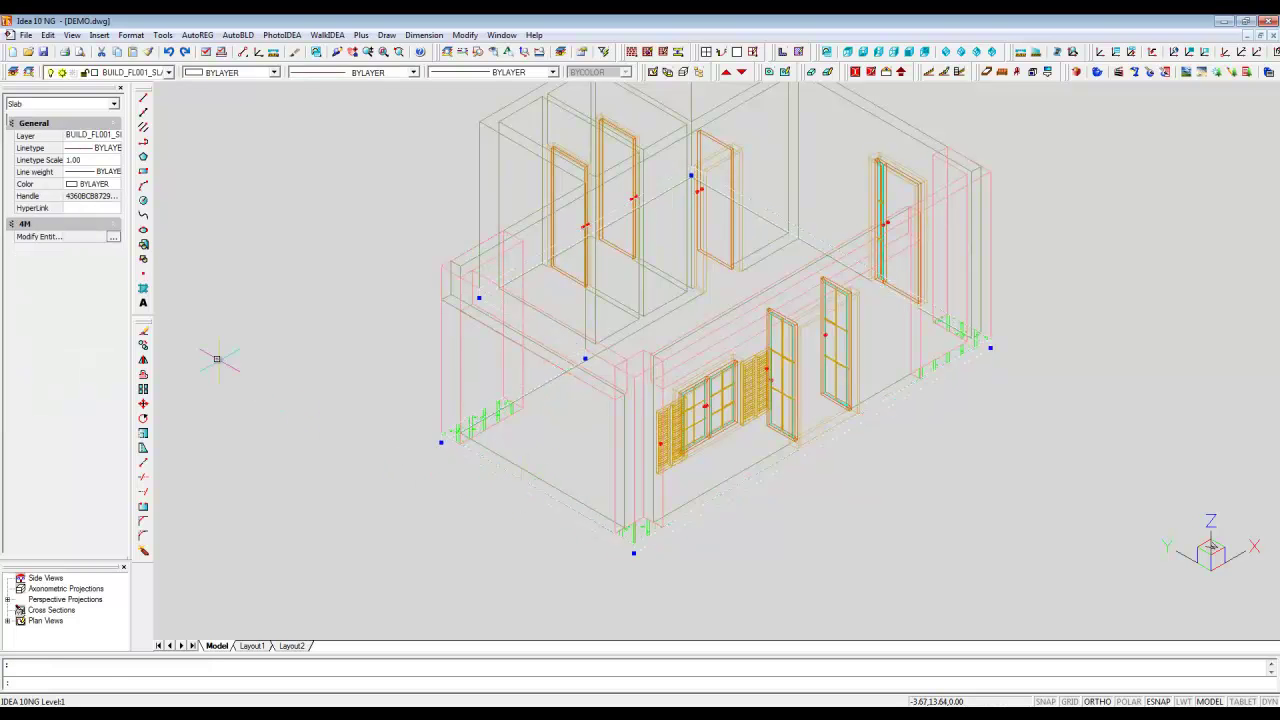
left_click(143, 345)
left_click(443, 441)
left_click(443, 271)
key("Escape")
- Pull two floor slab corners outward beyond the walls, using offset 80,-2
left_click(547, 503)
left_click(634, 553)
type("80,-2")
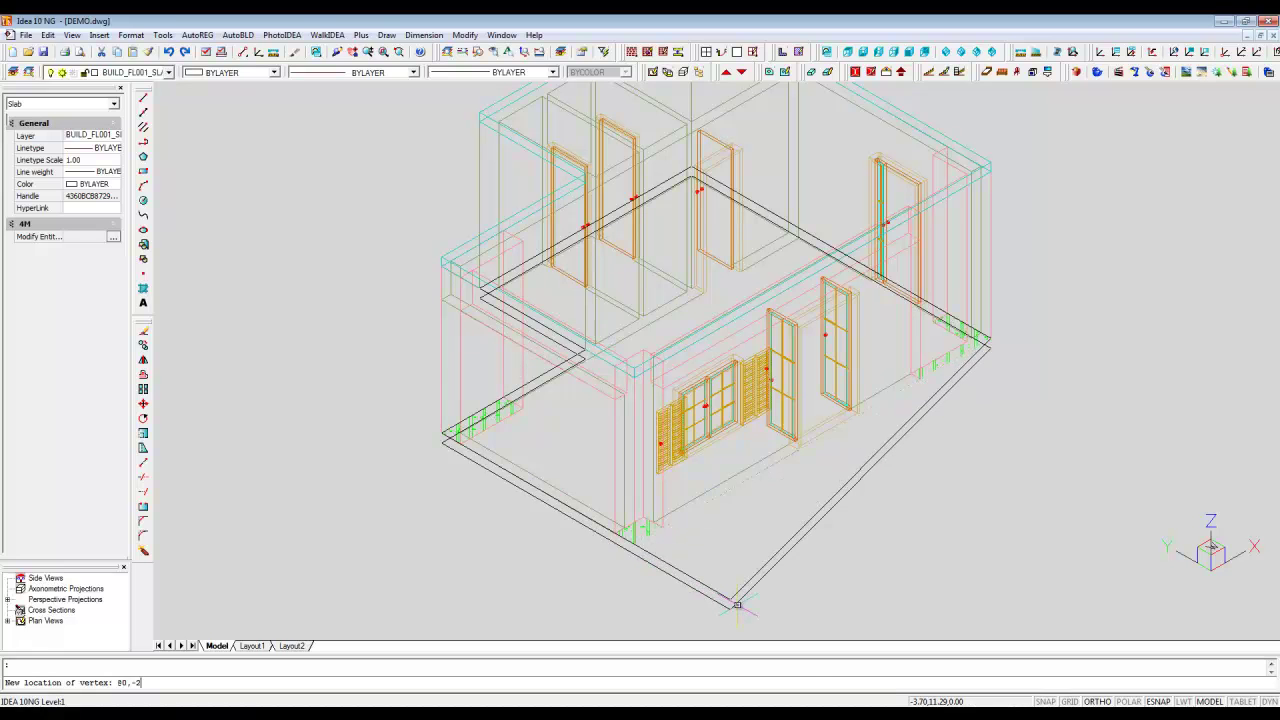
key("Return")
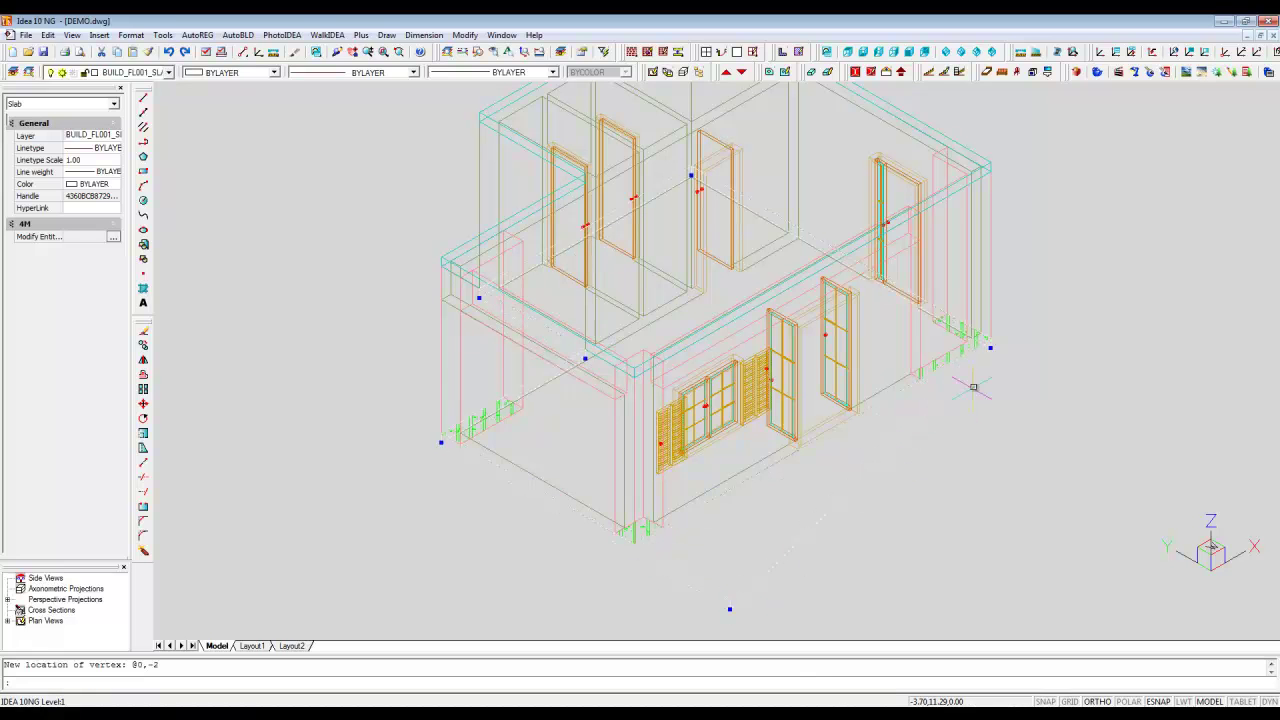
left_click(990, 347)
type("@0,-2")
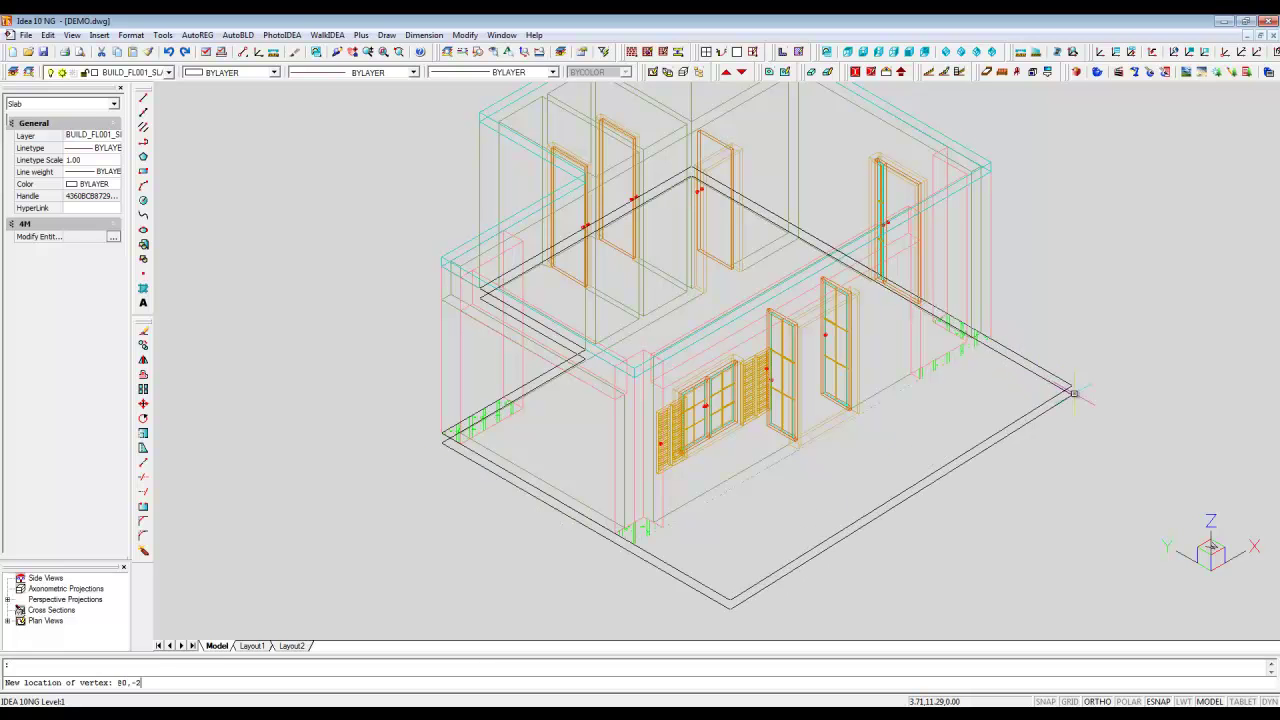
key("Return")
key("Escape")
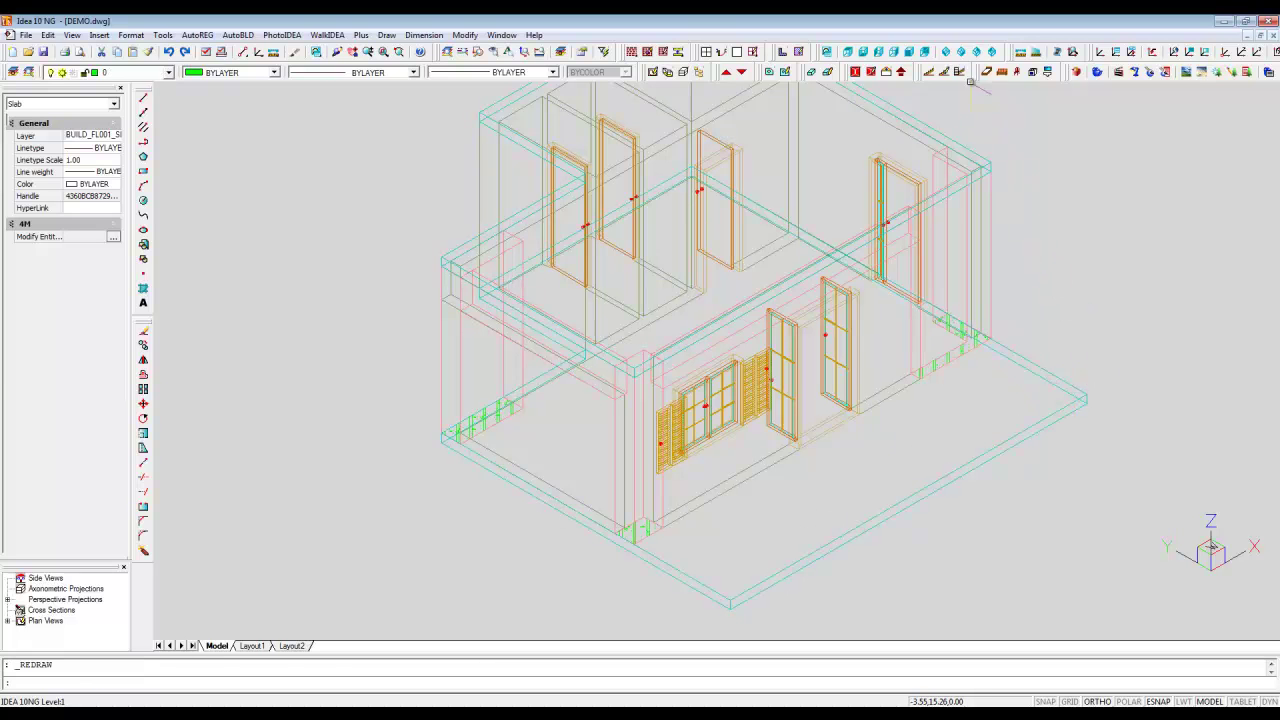
left_click(962, 52)
mouse_move(971, 186)
middle_mouse_down()
mouse_move(938, 110)
mouse_move(951, 97)
middle_mouse_up()
- Move the floor slab's front and right corners outward to typed coordinates and accept the reshaped slab
key("Escape")
left_click(993, 351)
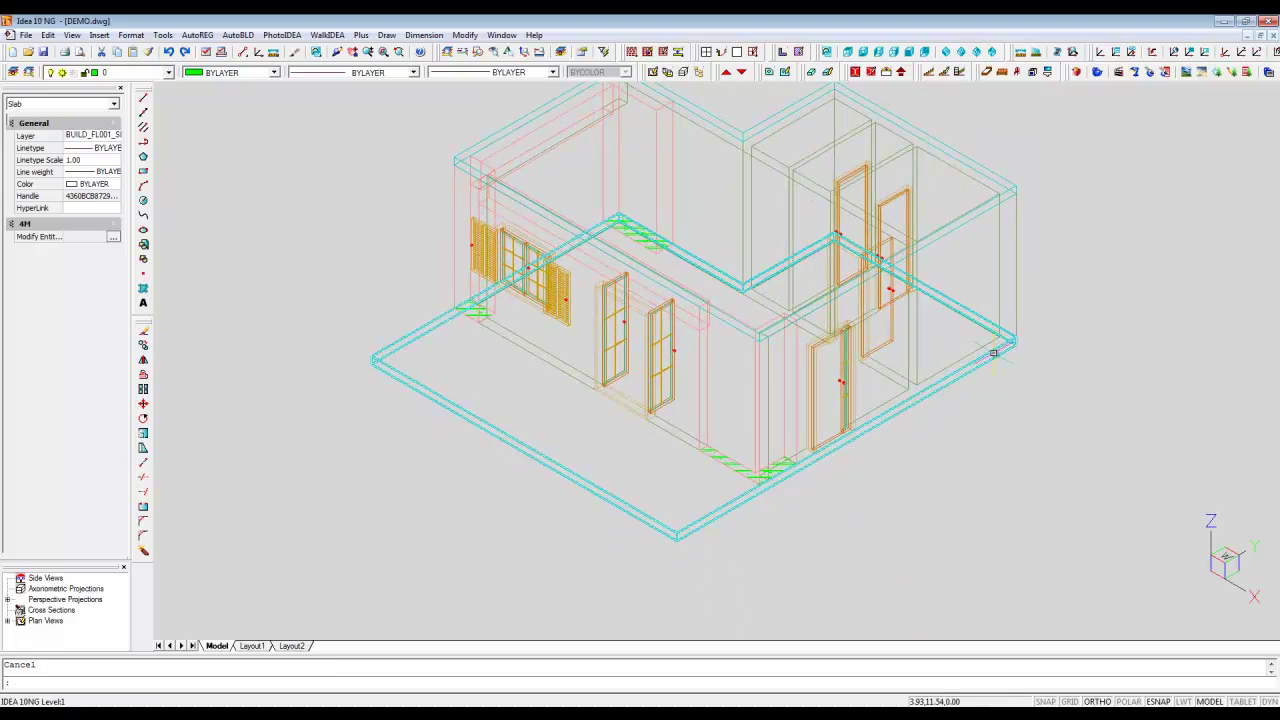
double_click(993, 356)
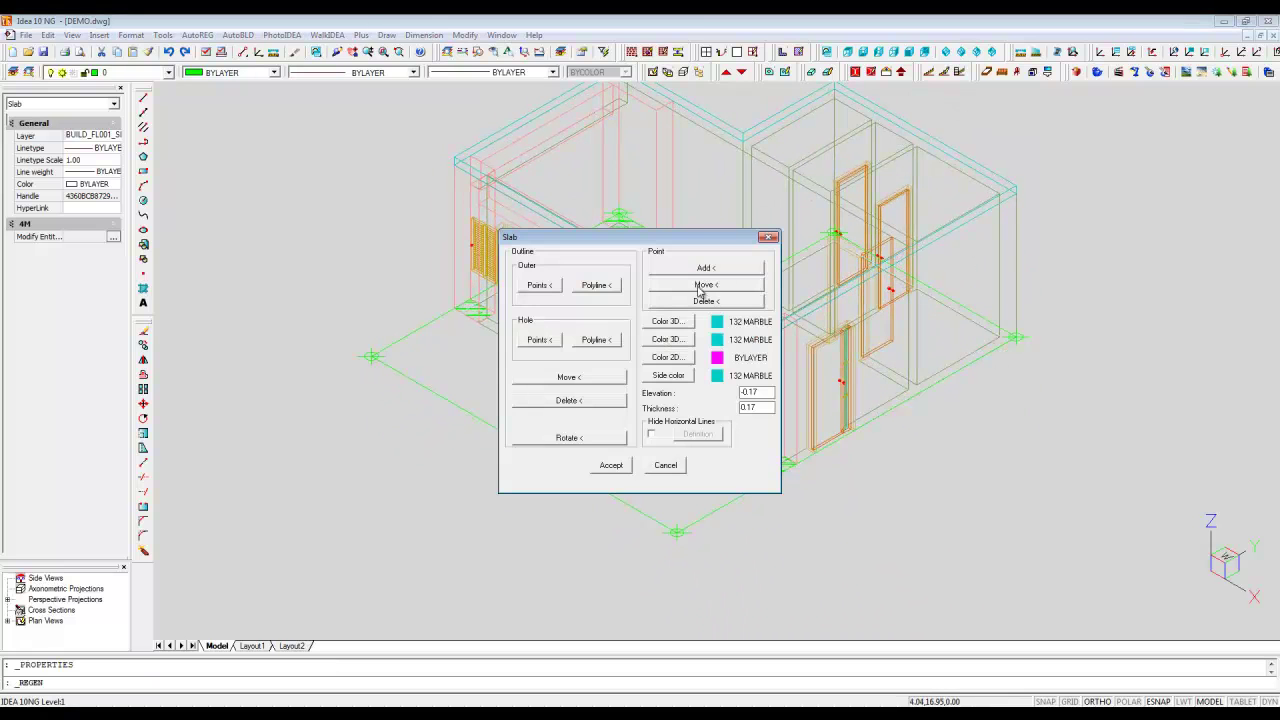
left_click(700, 290)
left_click(677, 532)
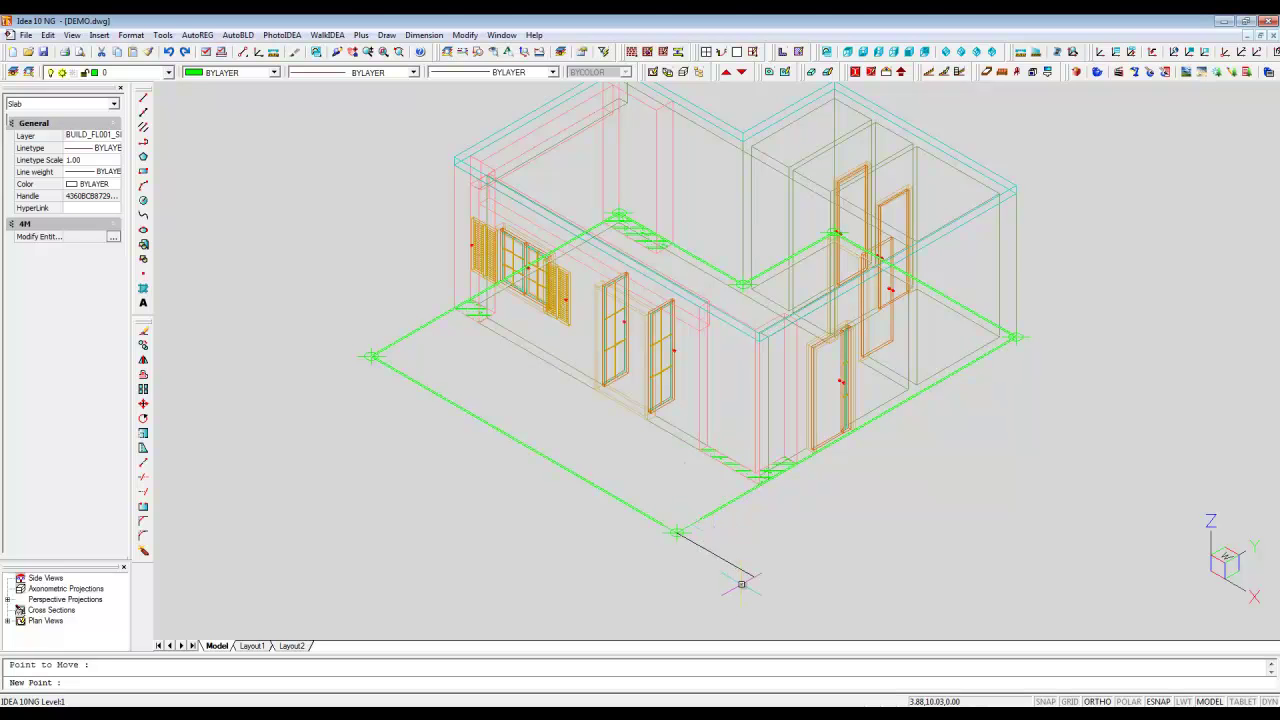
left_click(635, 683)
type("@1,0")
key("Return")
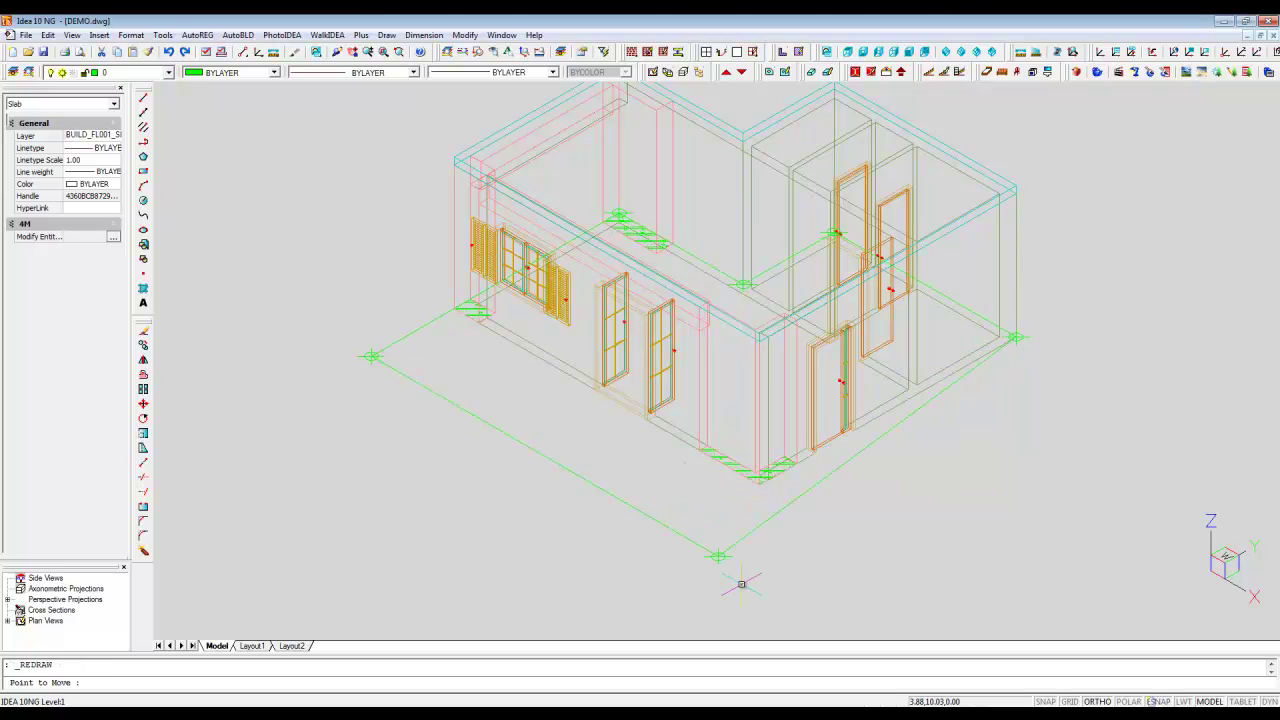
left_click(1015, 337)
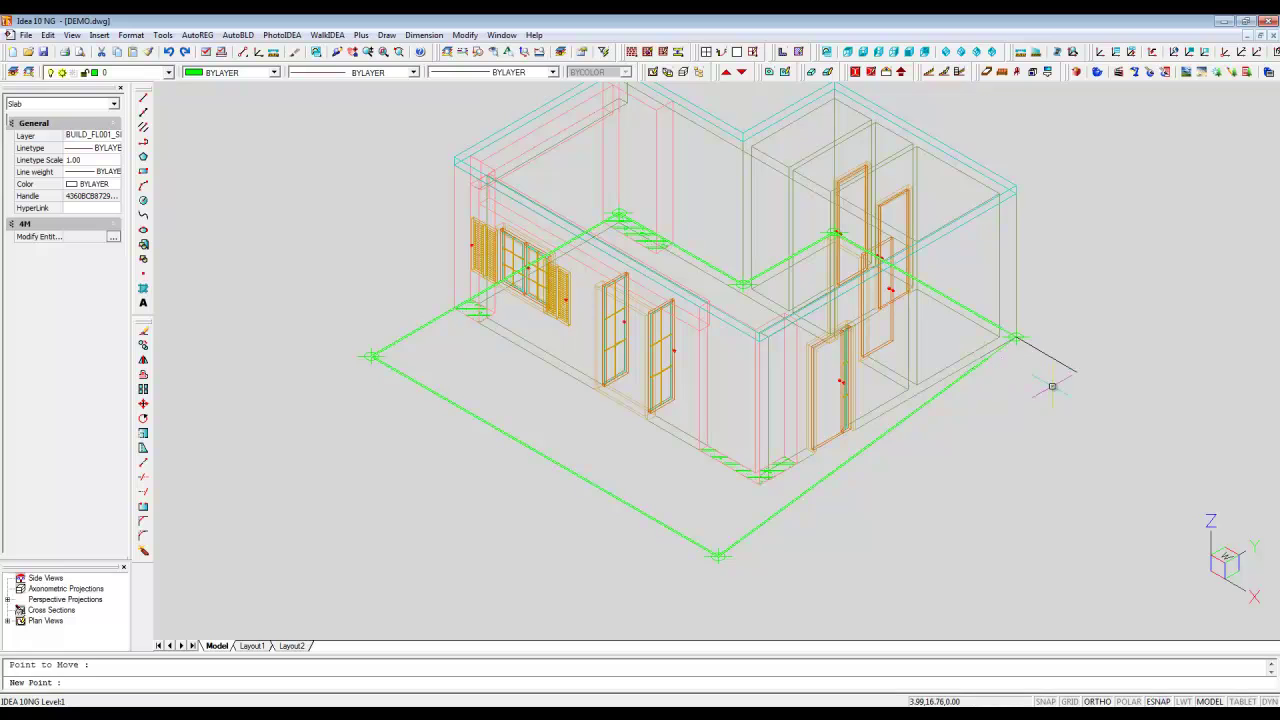
type("@1,0")
key("Return")
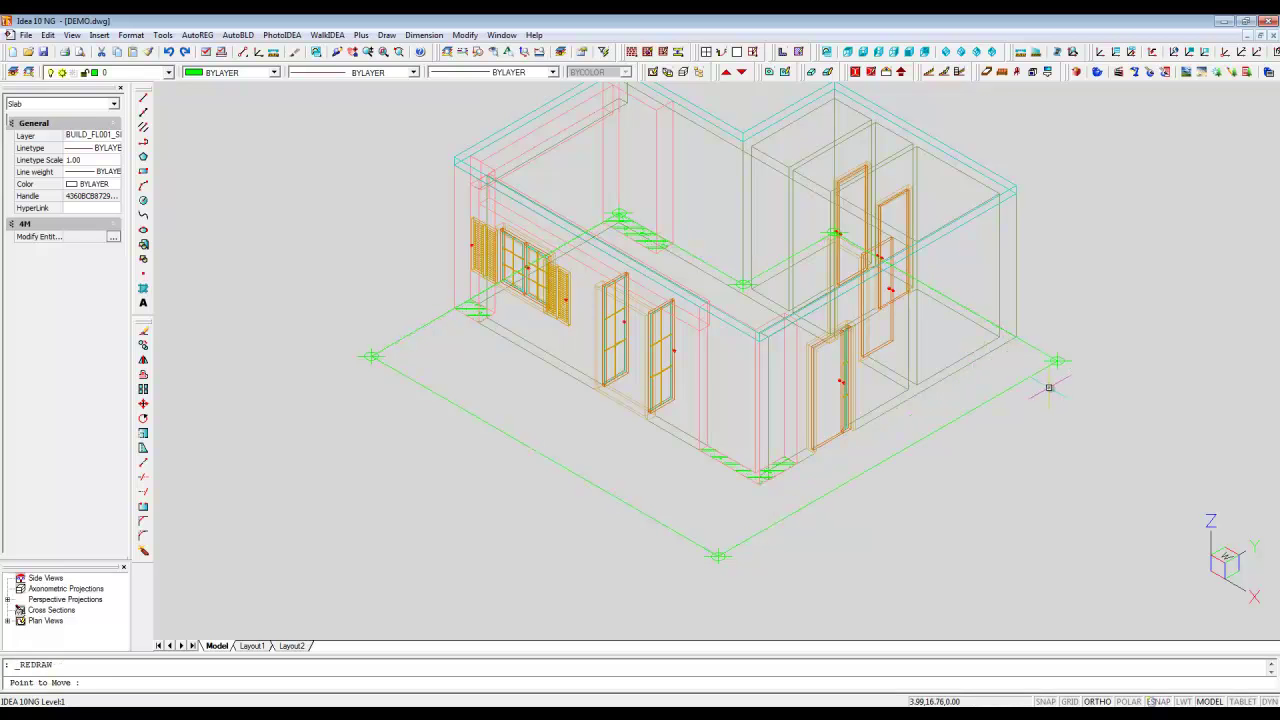
key("Escape")
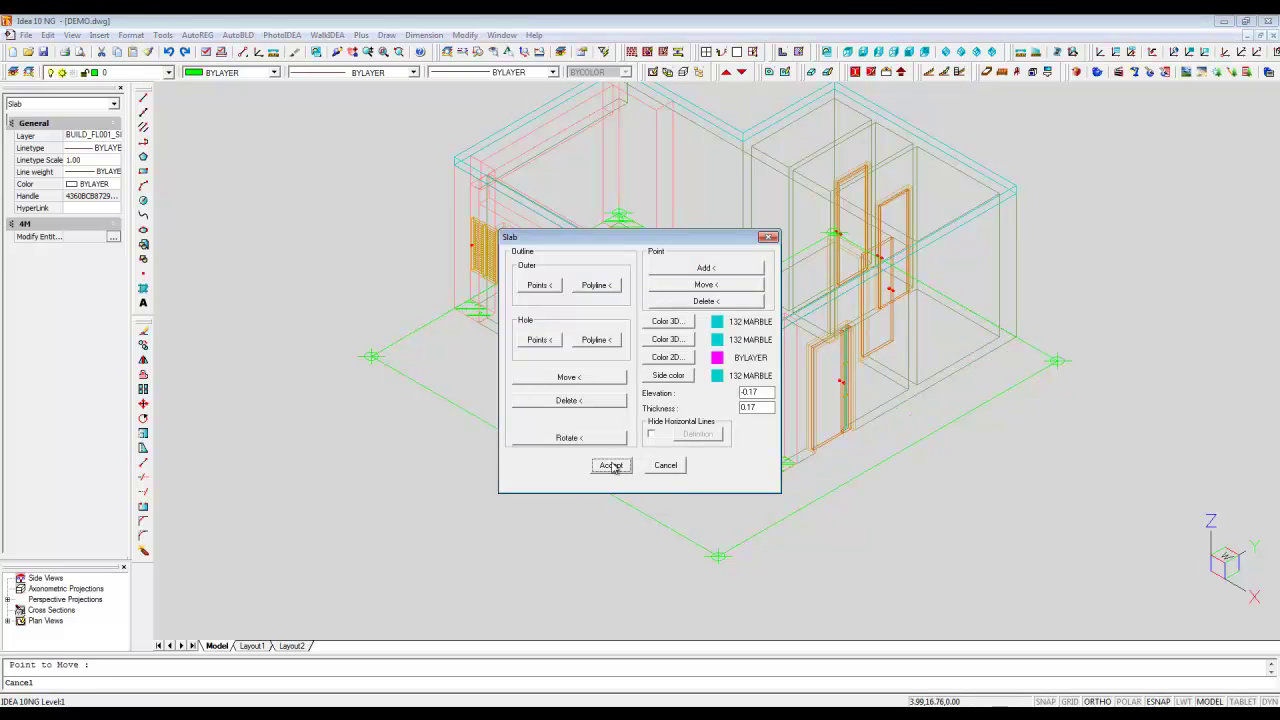
left_click(611, 465)
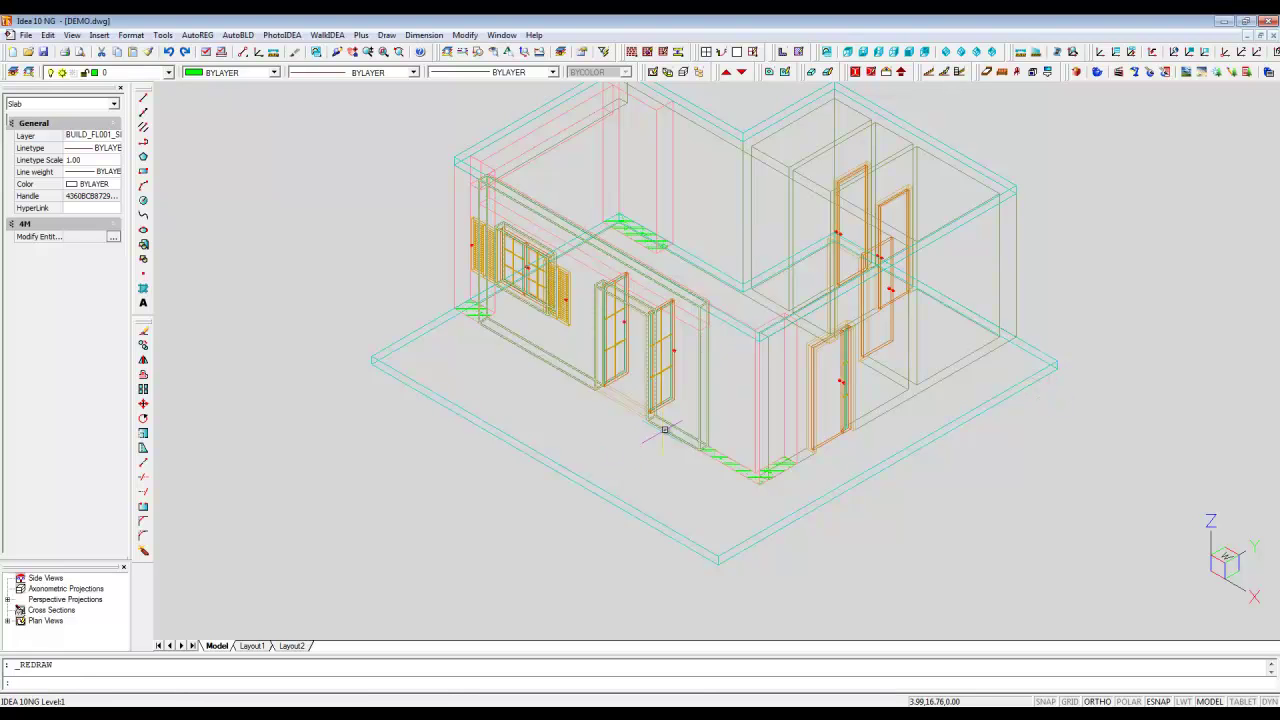
- Switch to the 1,-1,1 isometric viewpoint and render the house shaded with textures
left_click(958, 53)
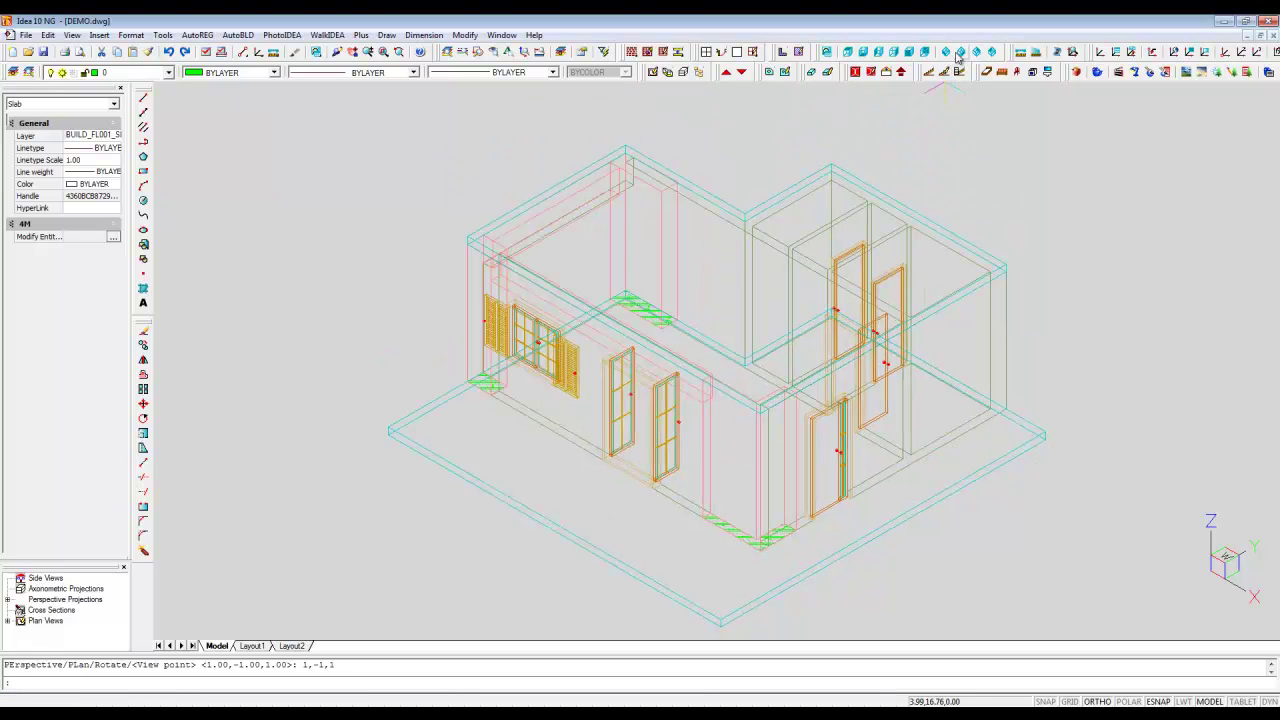
left_click(1097, 72)
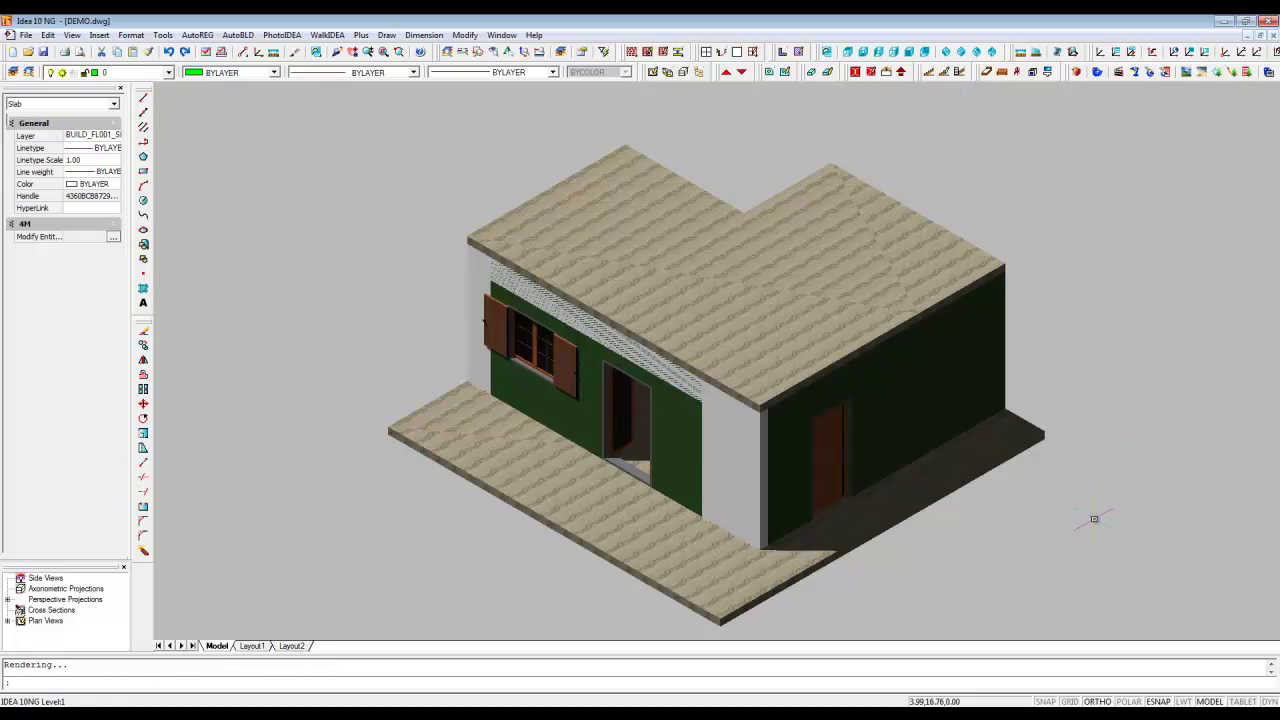